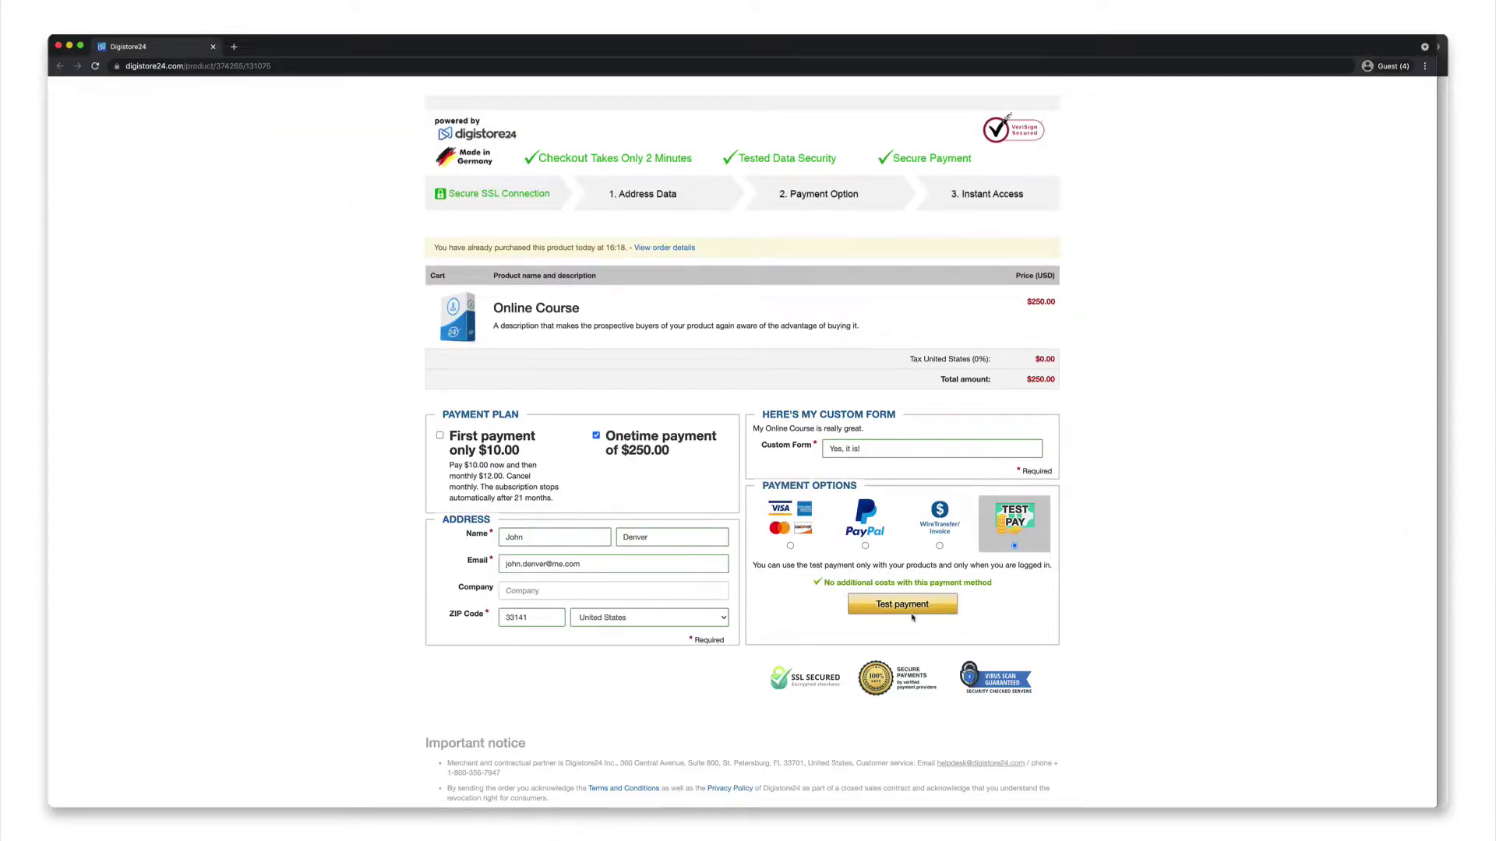
Step: Finish the Online Course order with a test payment to reach the thank-you page
left_click(904, 607)
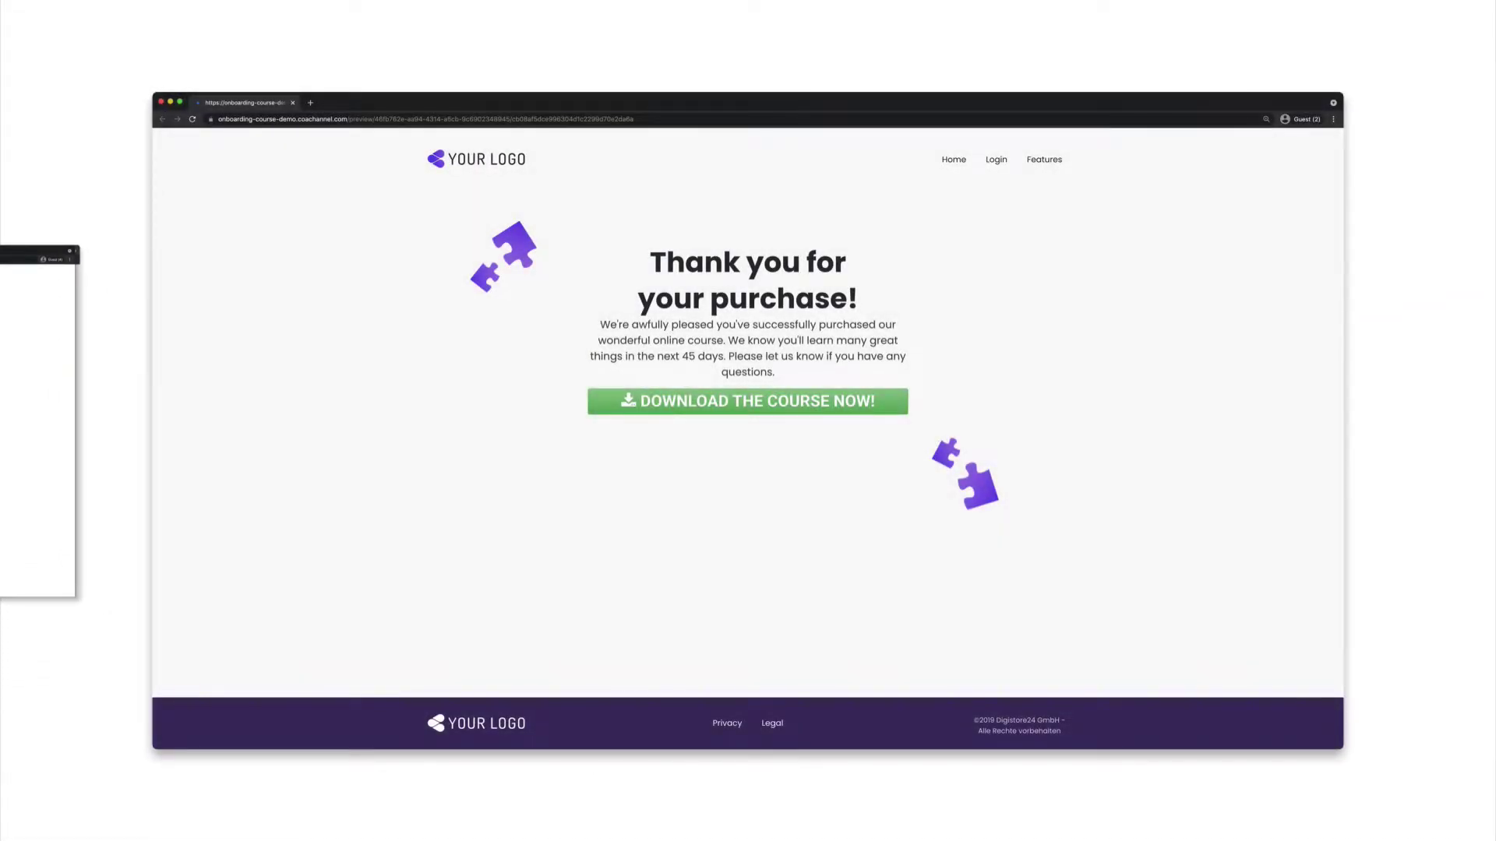
type("https://www.mysite.com")
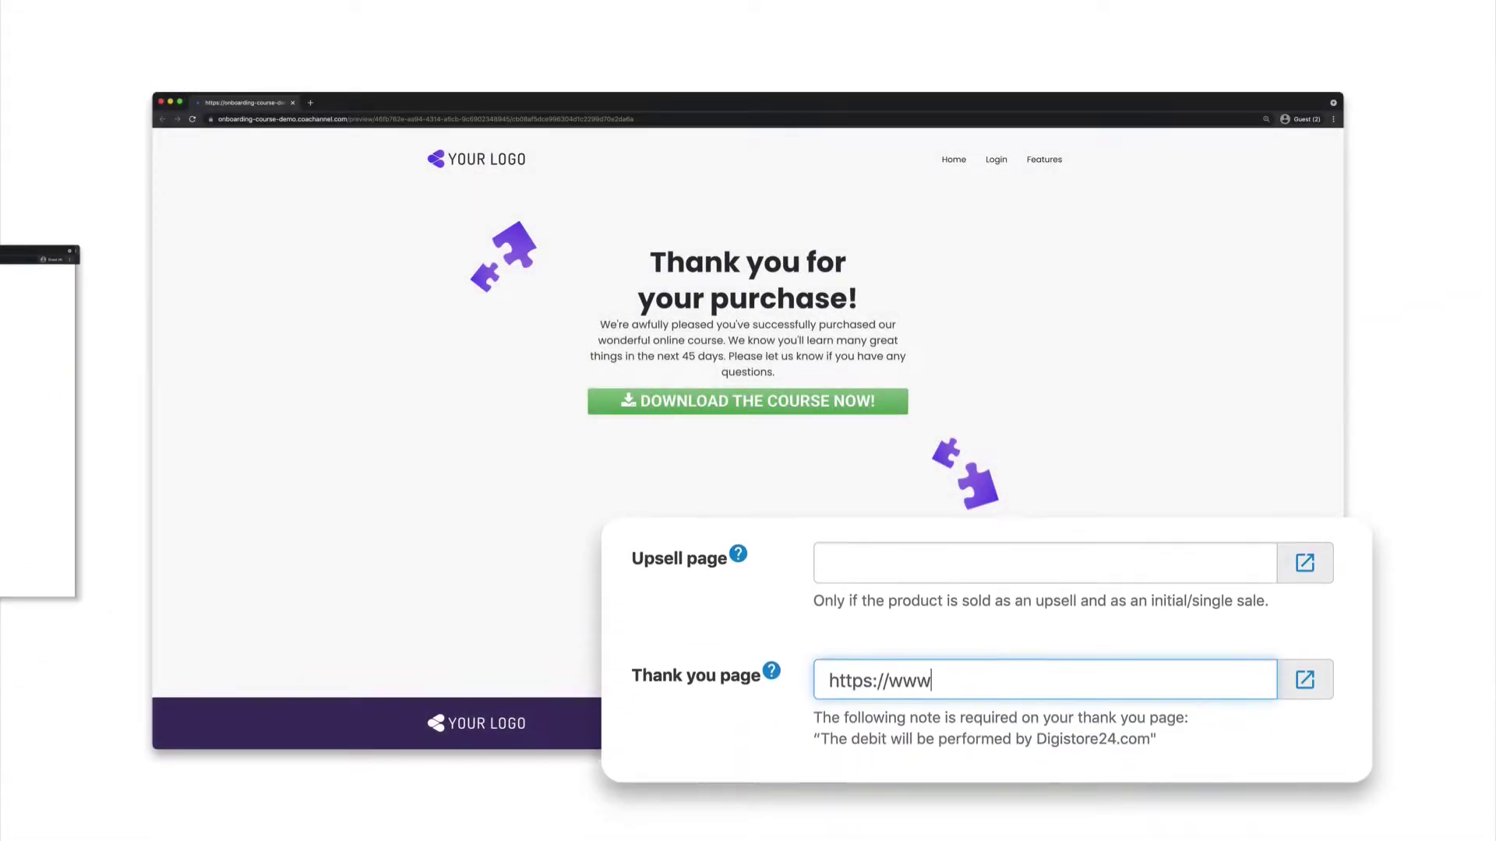
type("/thank-you")
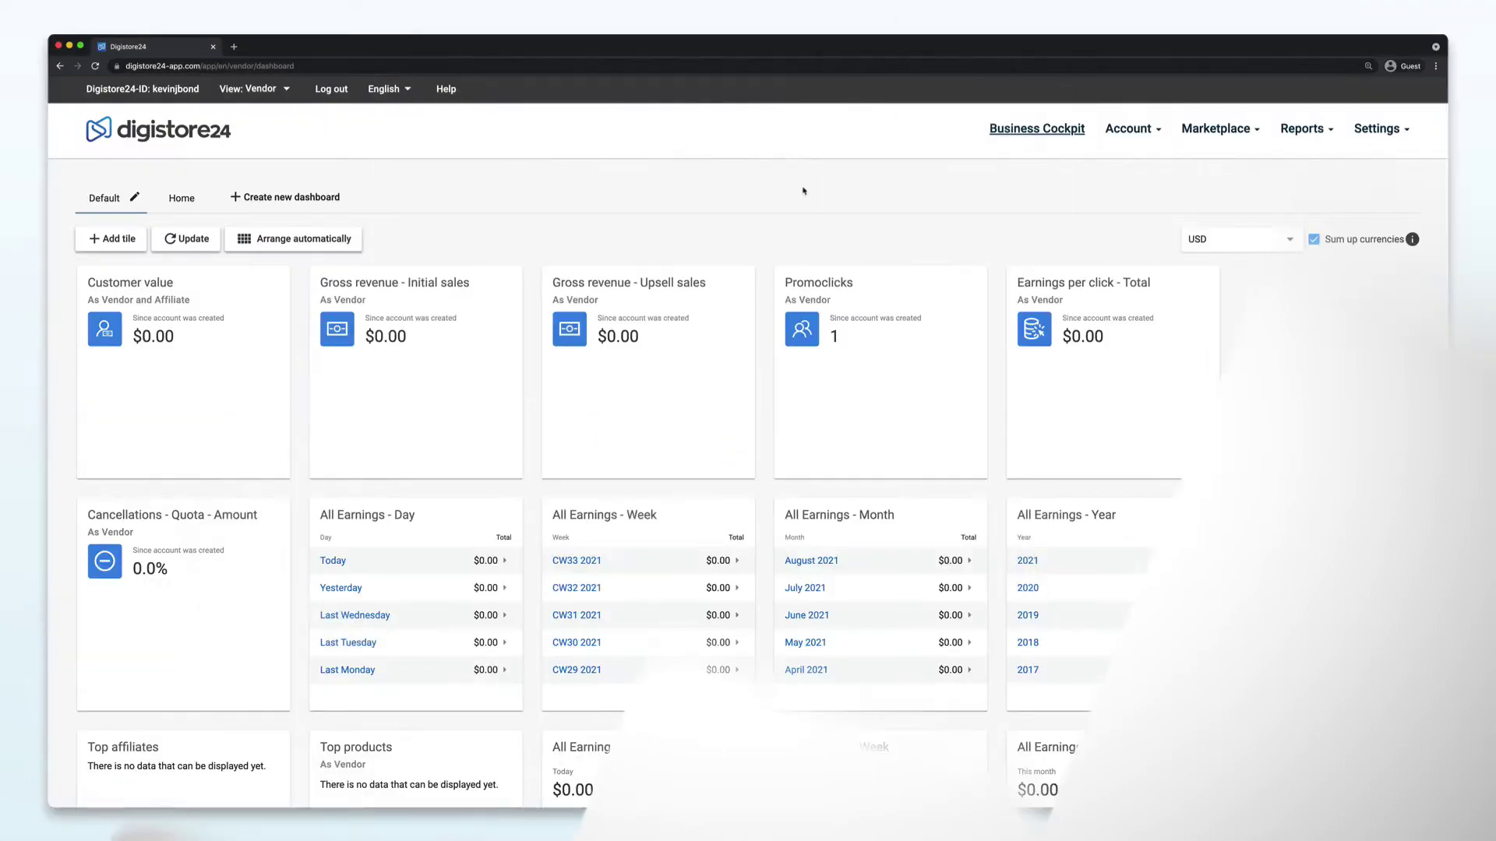
Step: Edit the Online Course product and put the cursor in its Thank you page field
left_click(1131, 130)
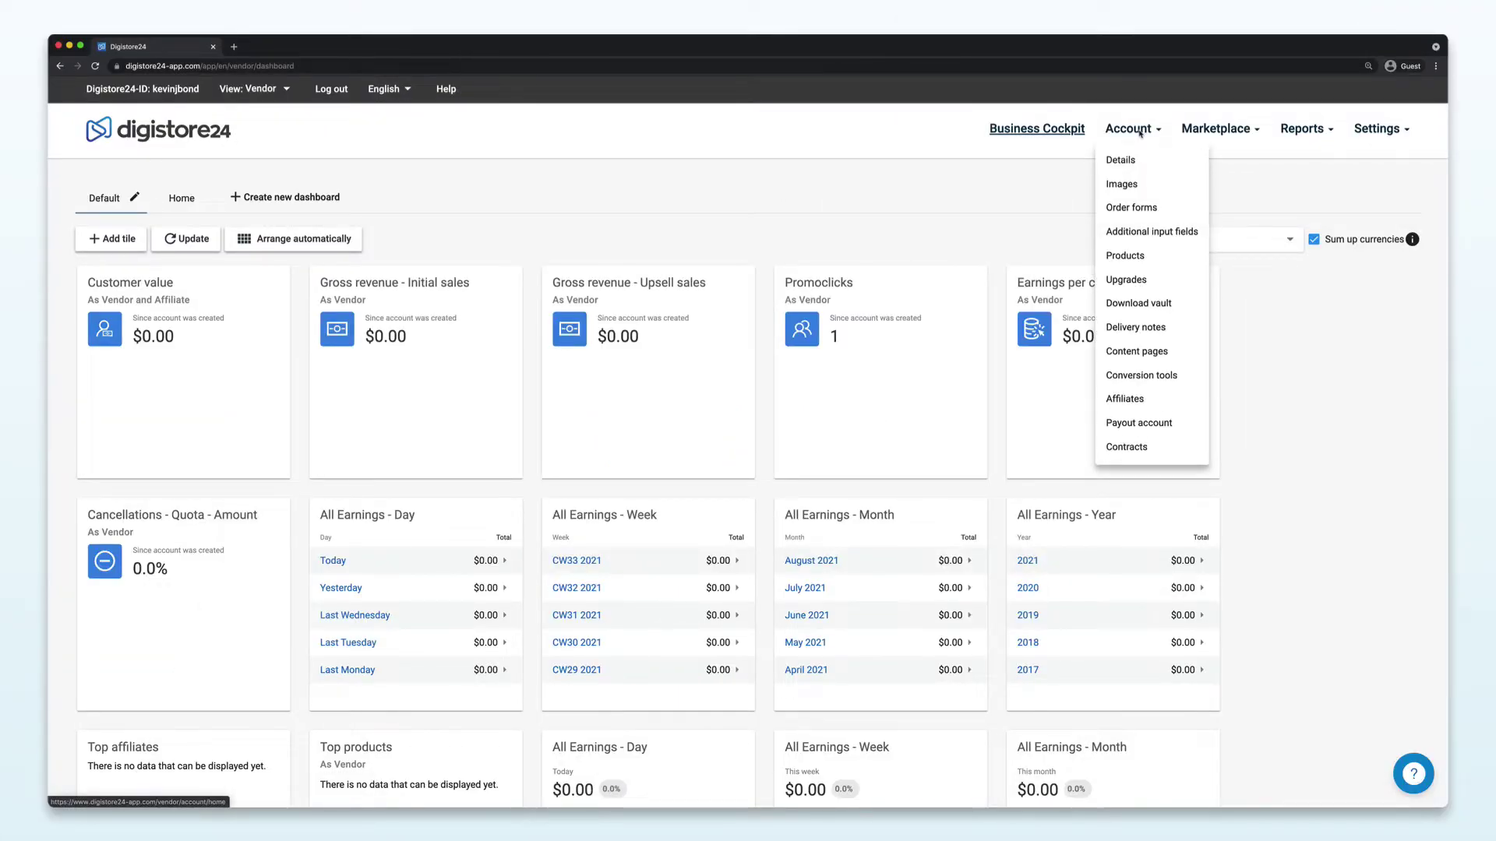
left_click(1130, 255)
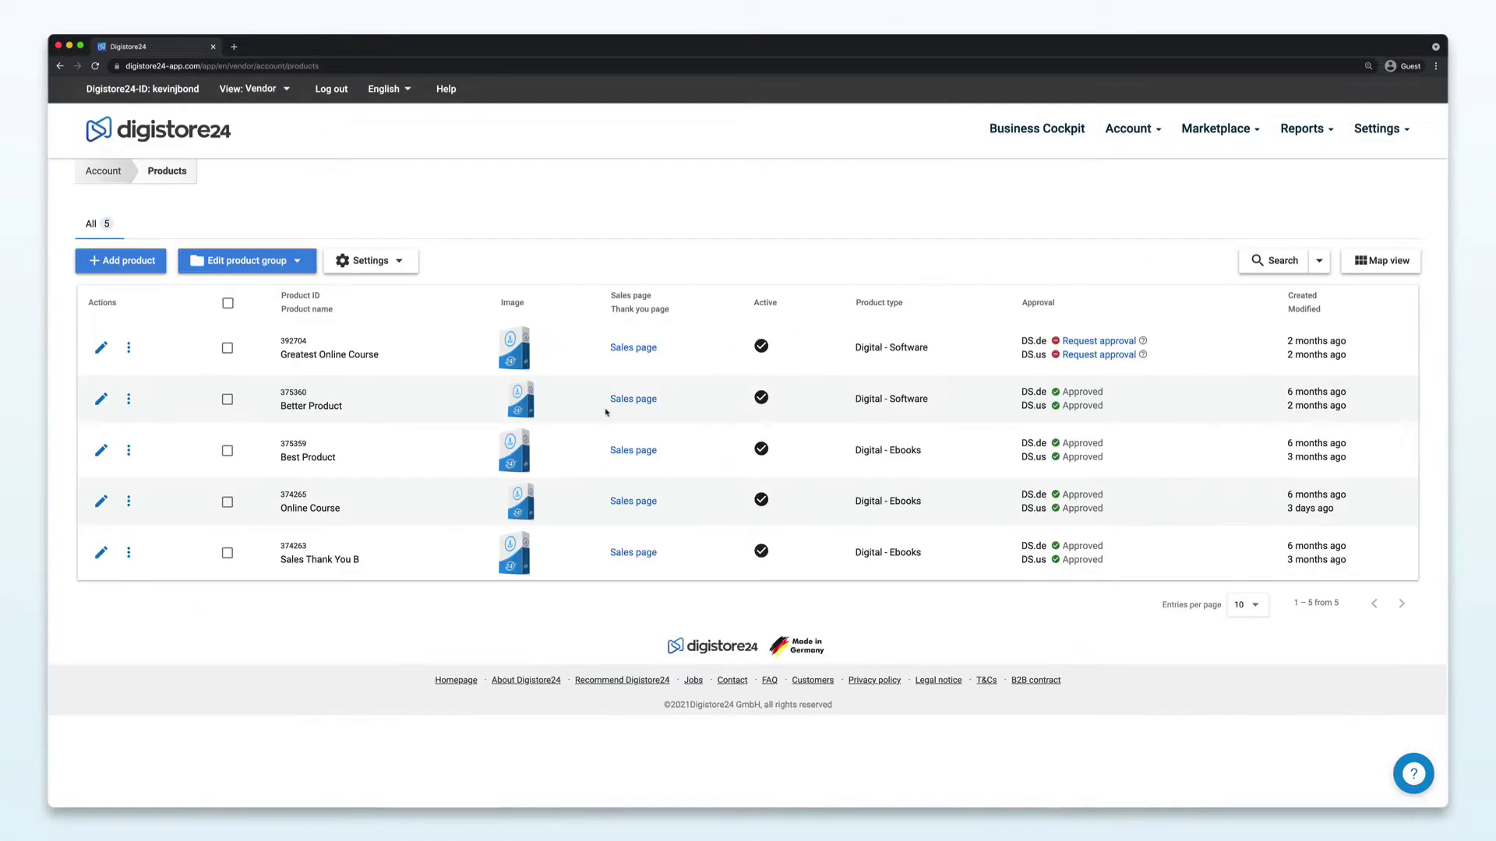
left_click(104, 501)
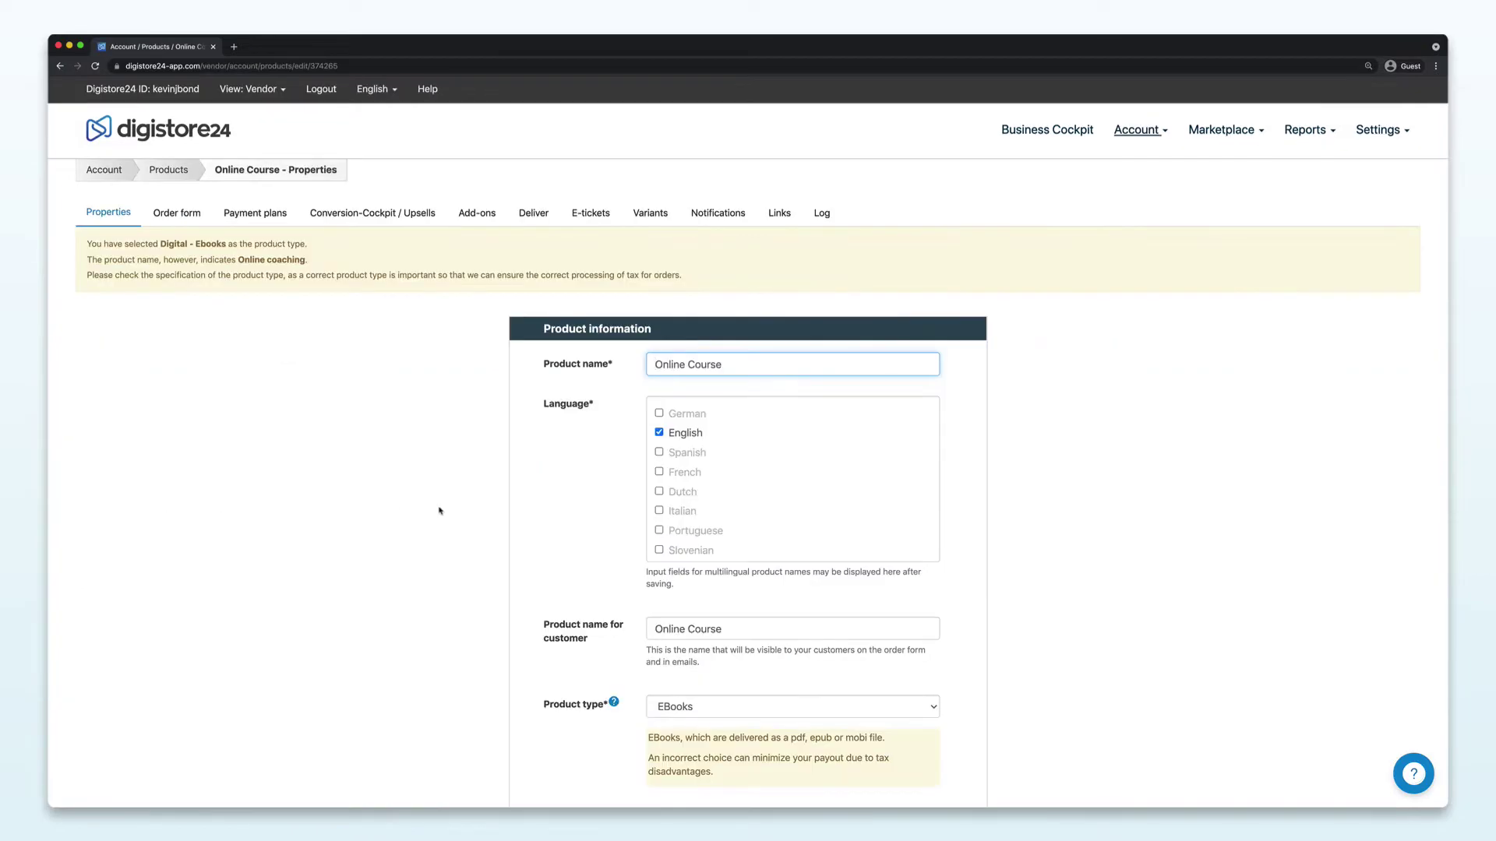
scroll(576, 509, "down", 10)
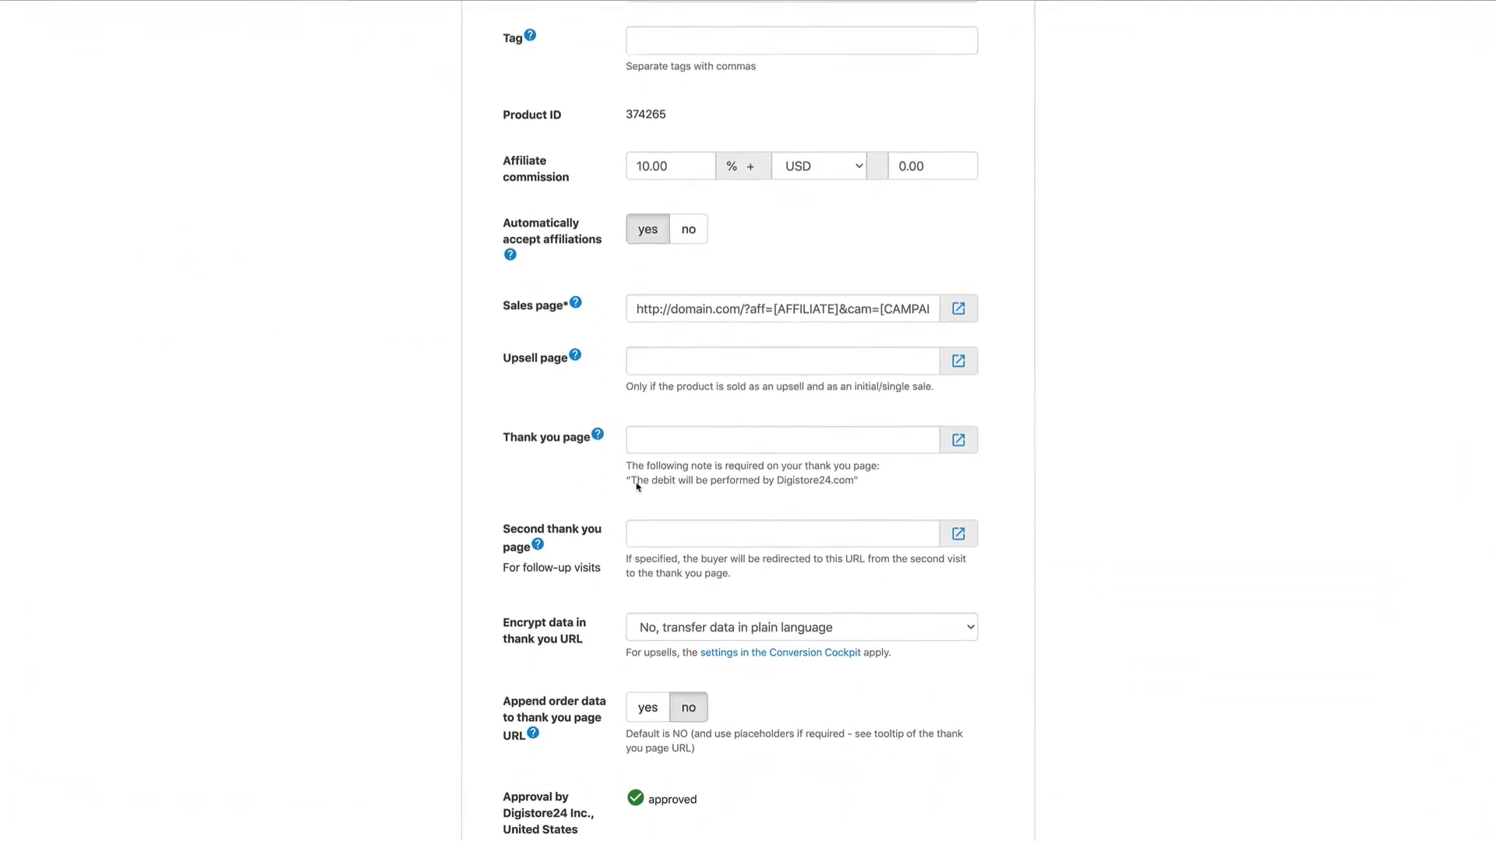
left_click(659, 441)
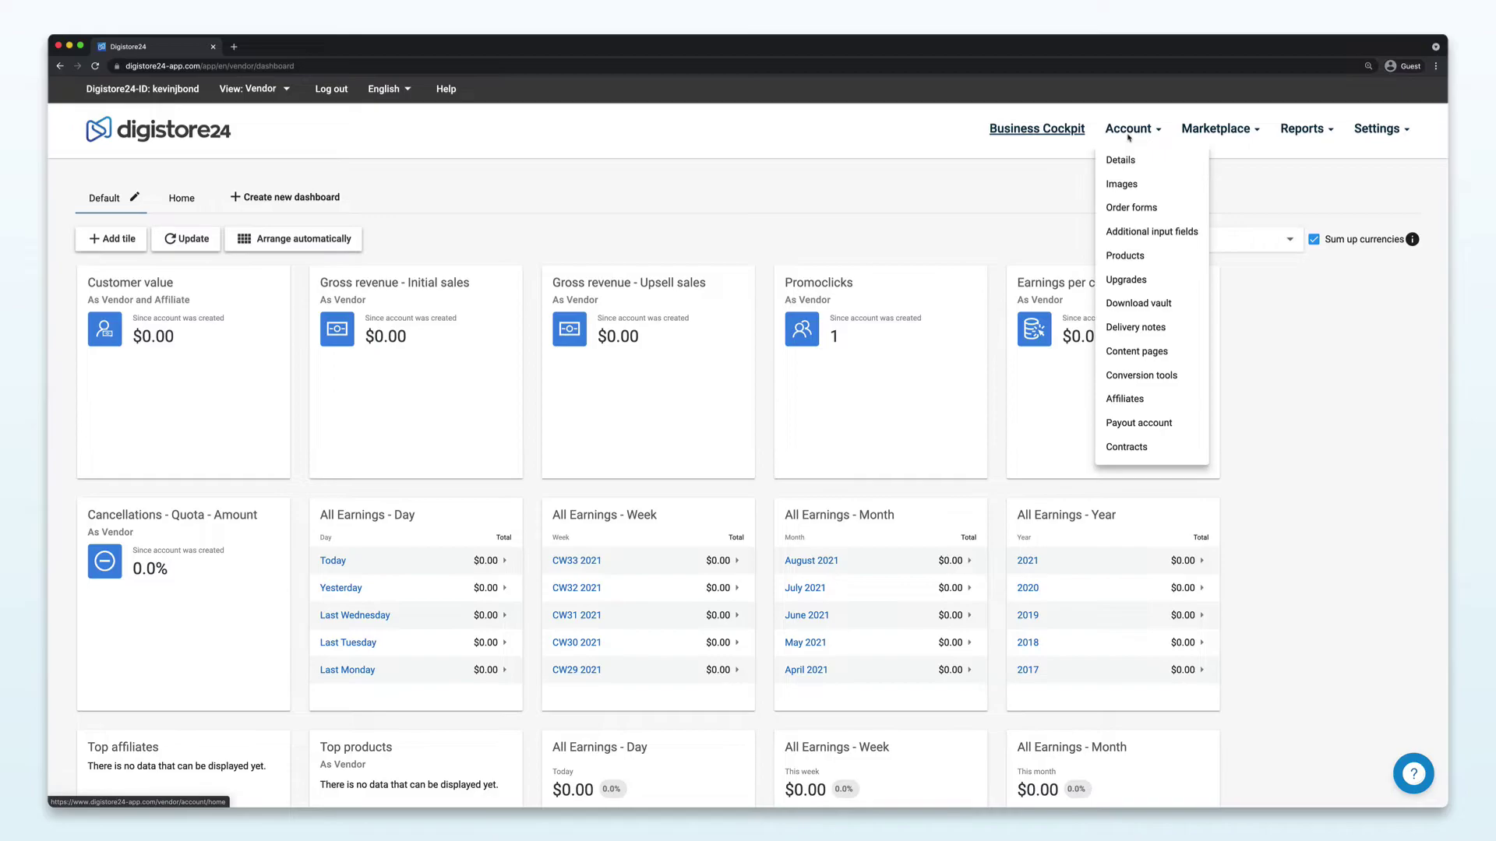
Step: Create and save a new Download Vault file package named 'Online Course - downloads'
left_click(1139, 305)
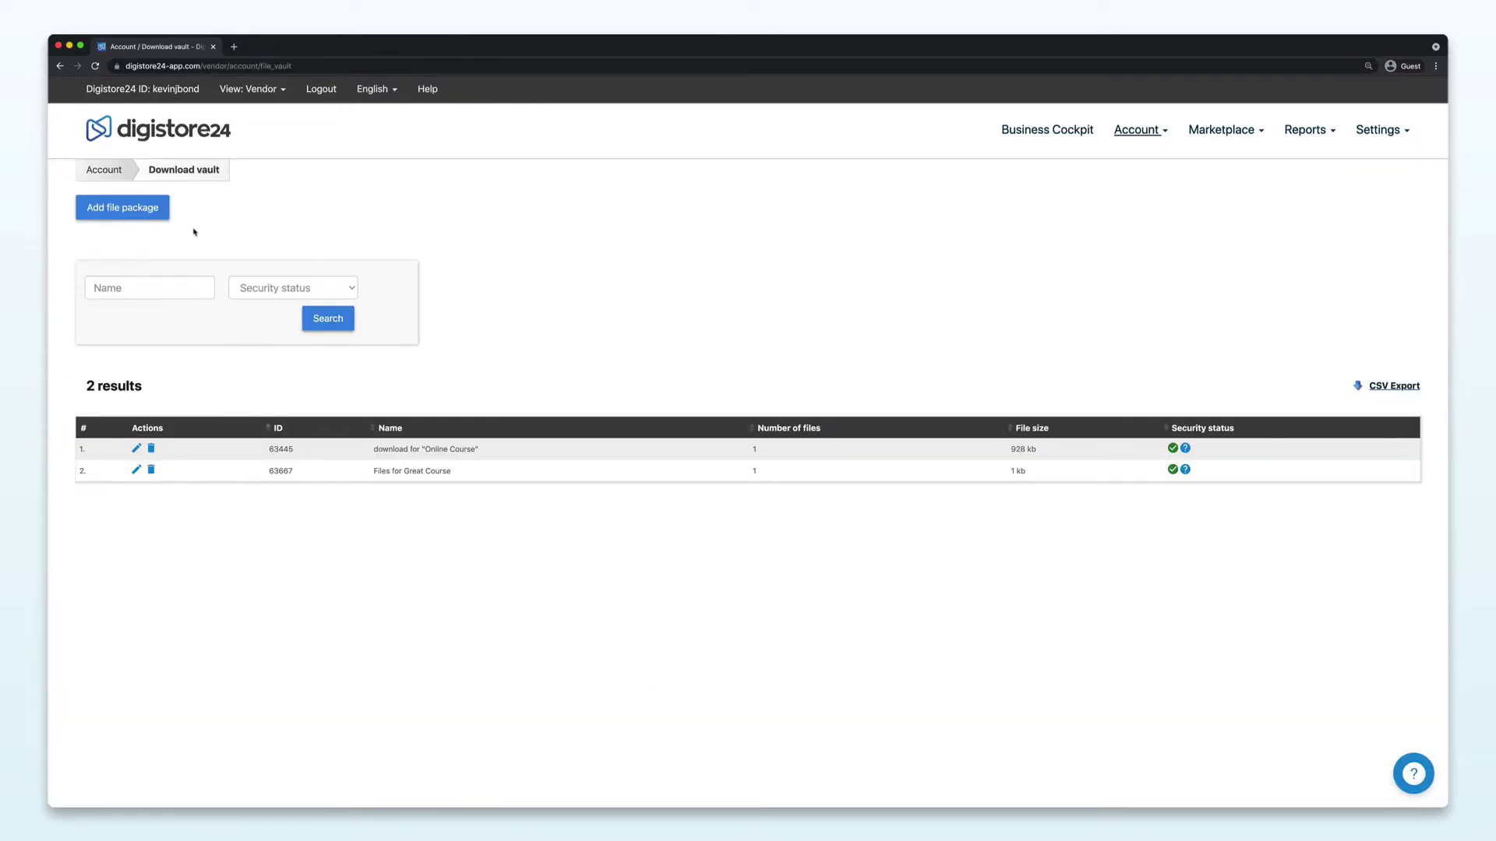
left_click(142, 215)
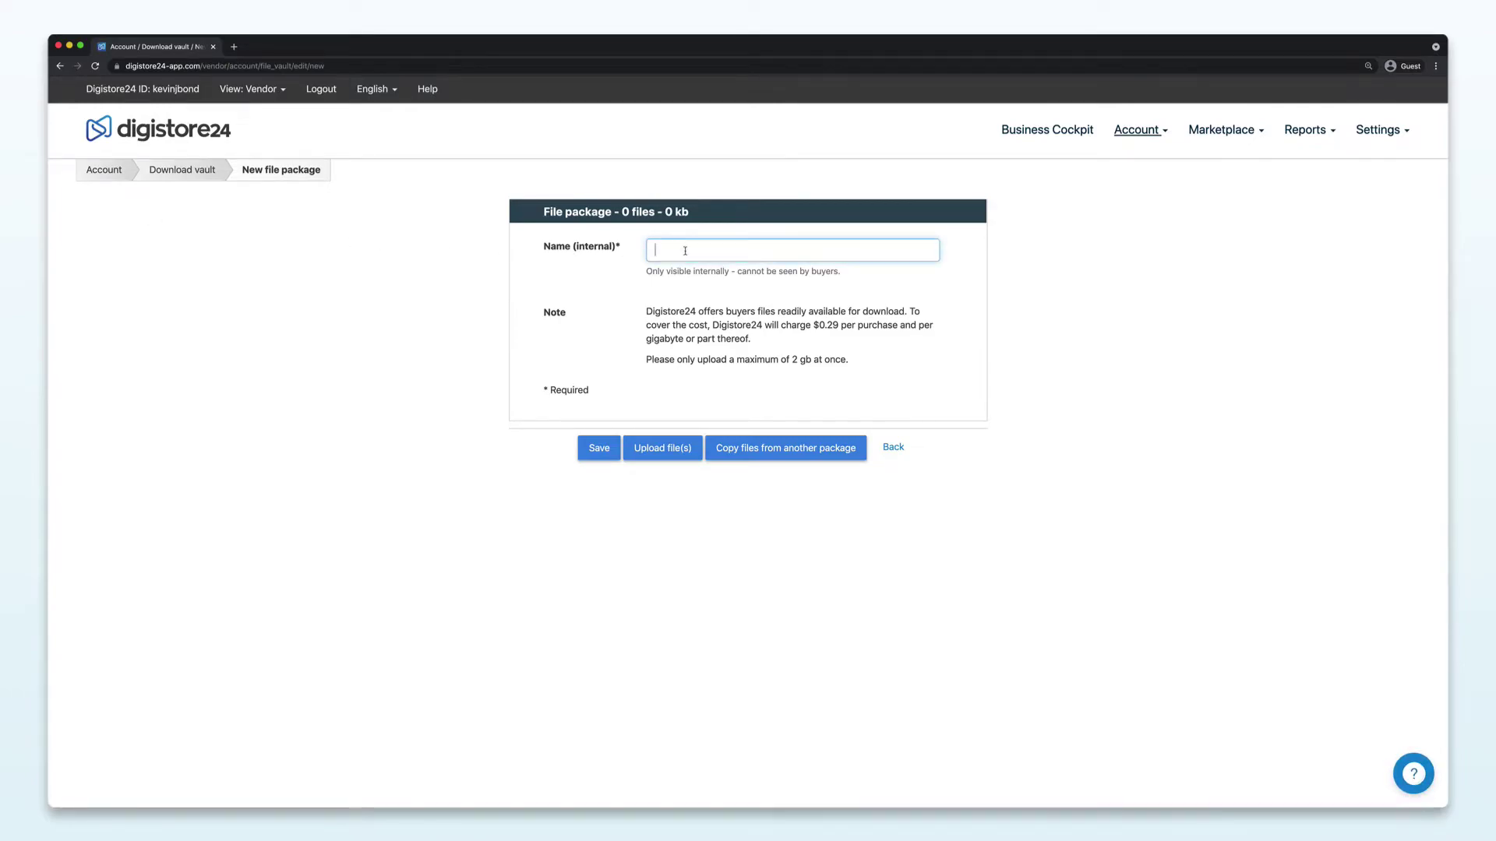
type("Online Course - downloads")
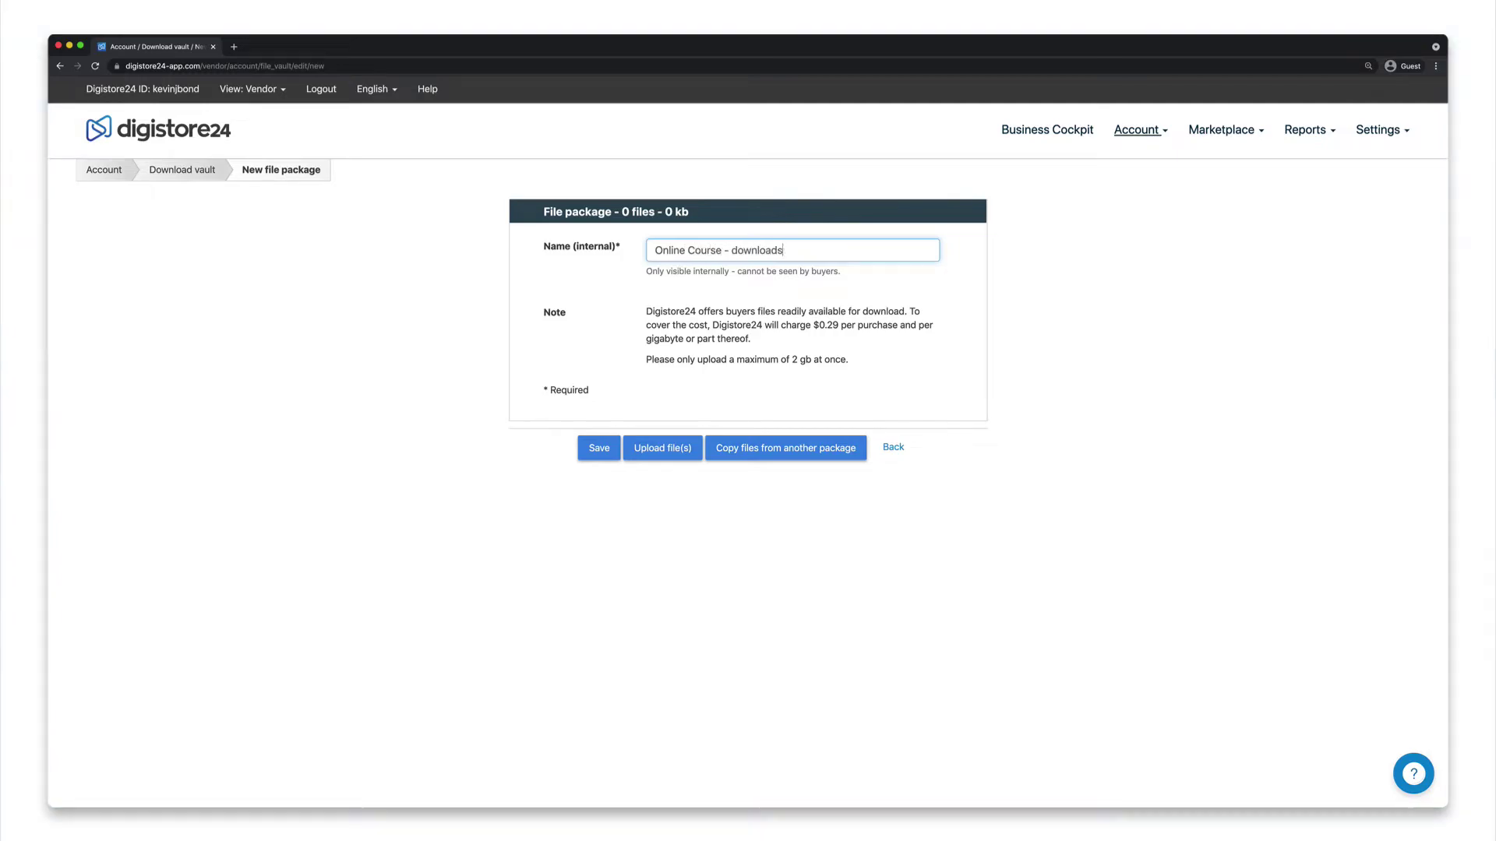
left_click(606, 454)
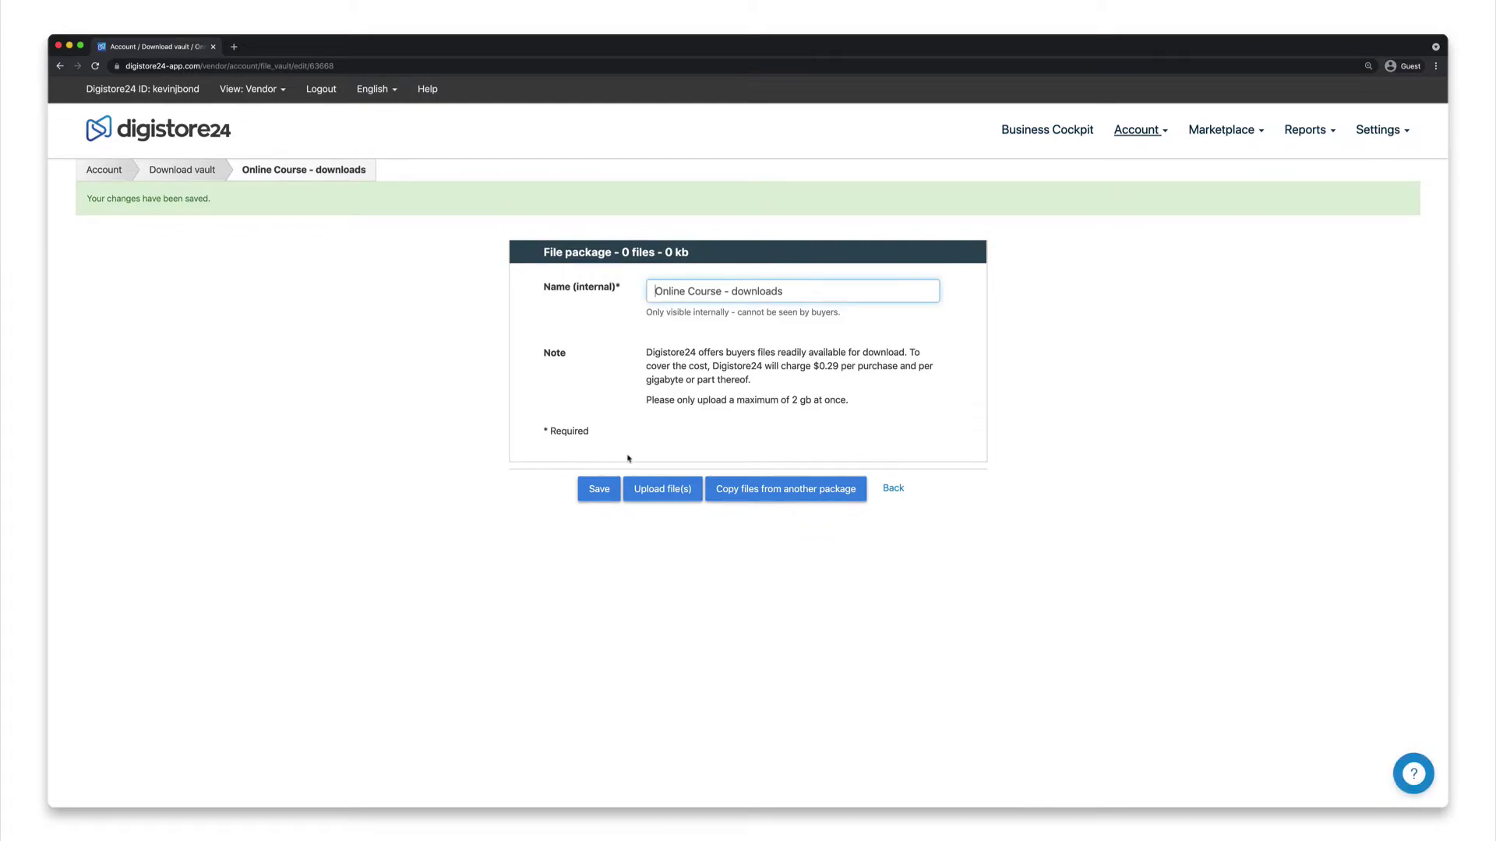
Step: Upload Online Course - downloads.zip from the computer into the package
left_click(667, 489)
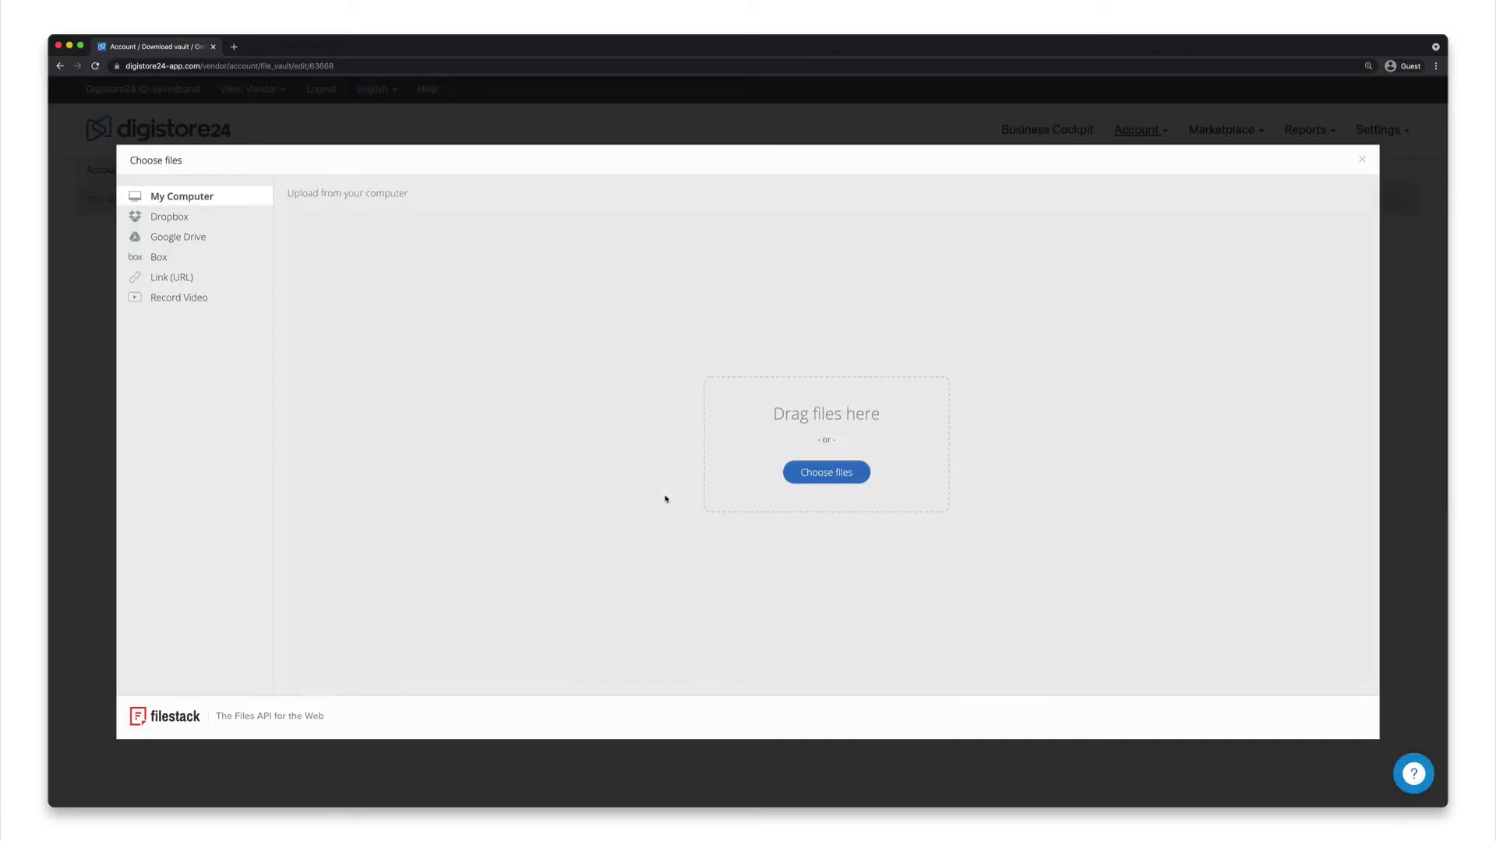
left_click(189, 243)
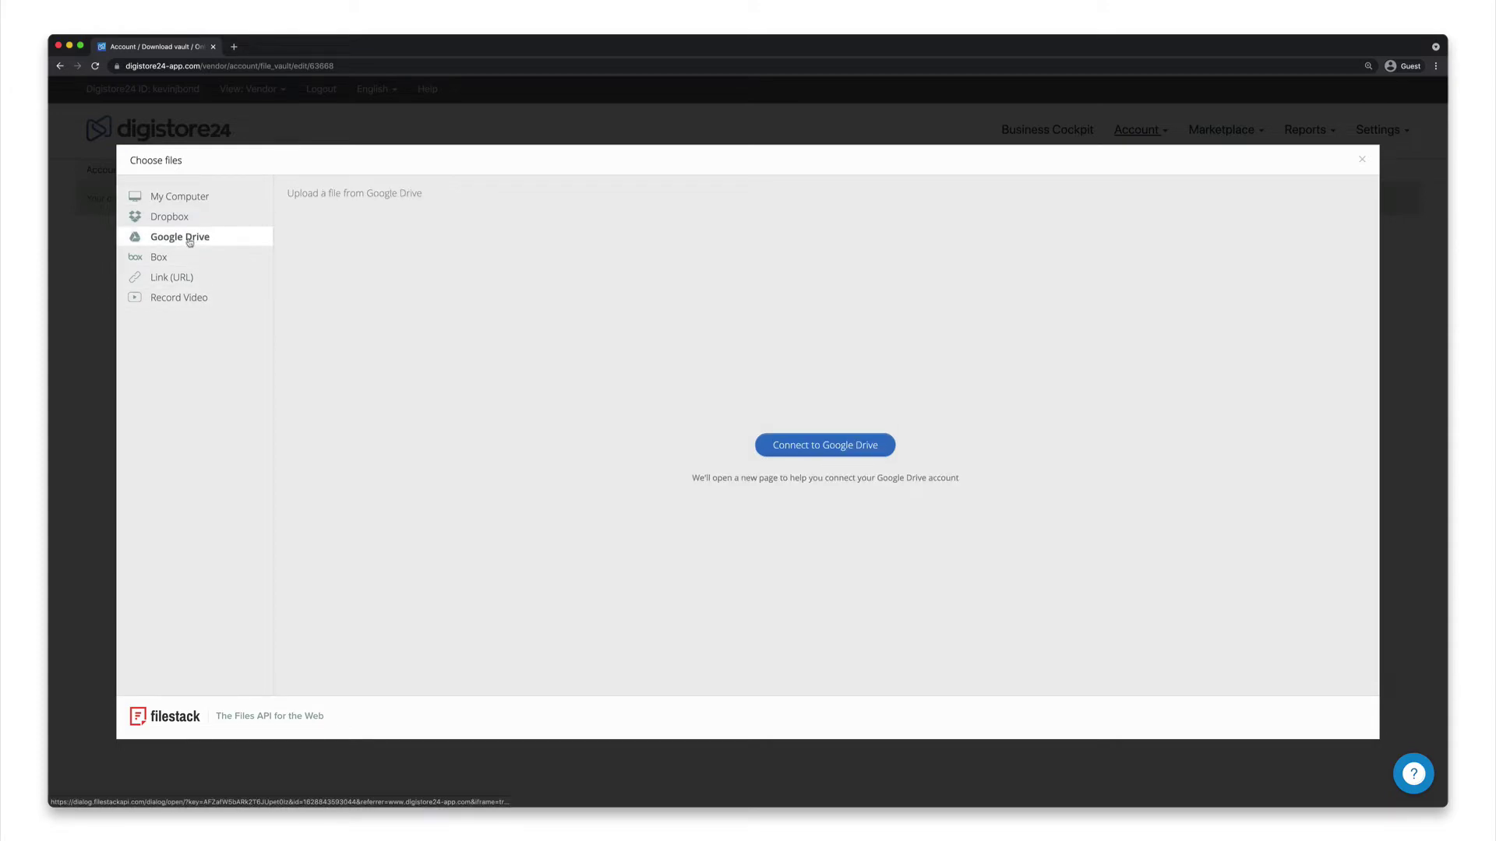
left_click(175, 219)
left_click(187, 198)
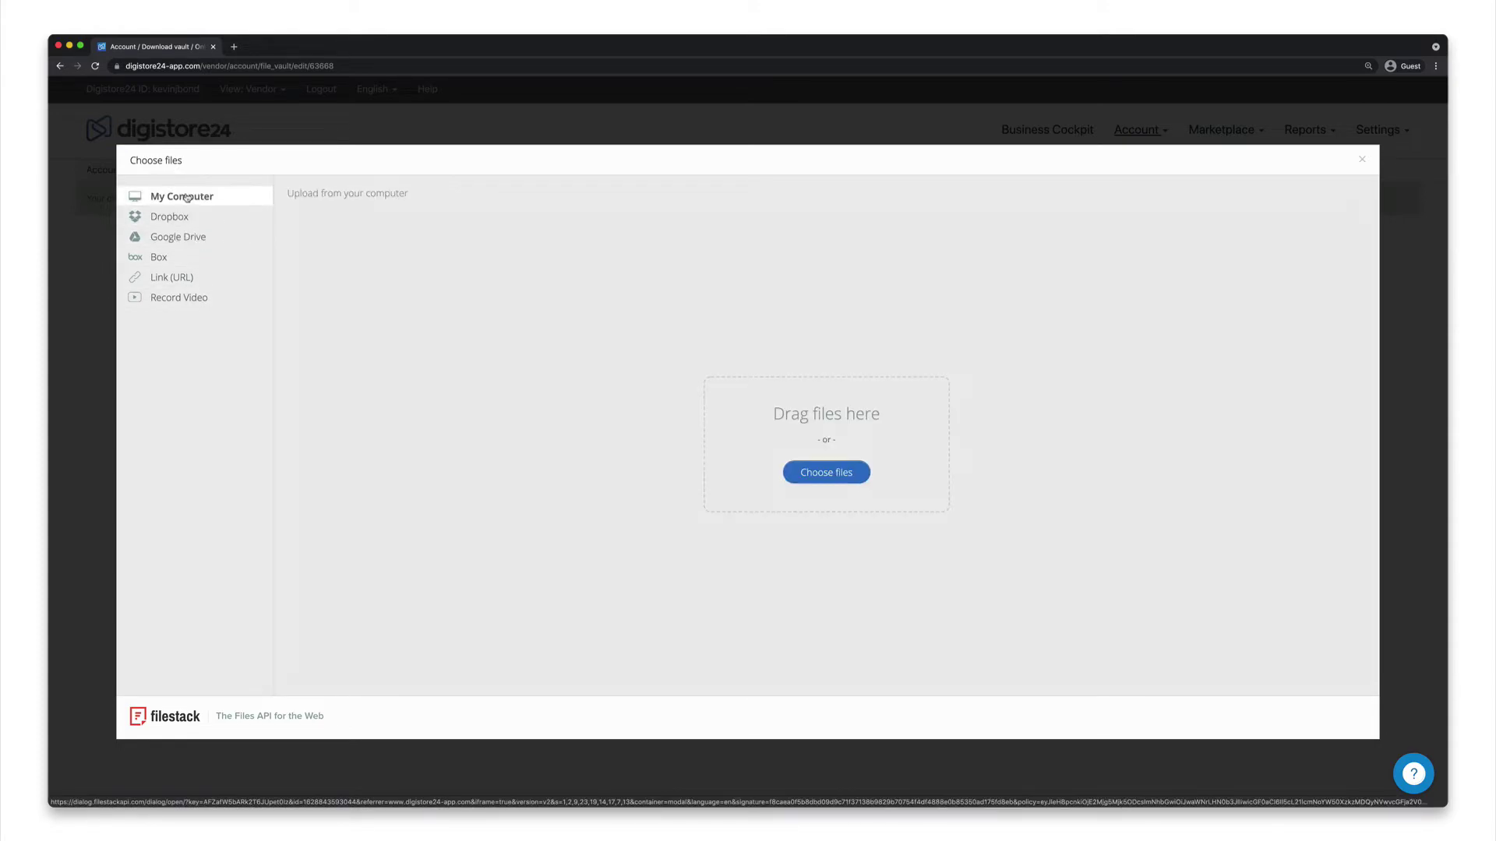
left_click(824, 476)
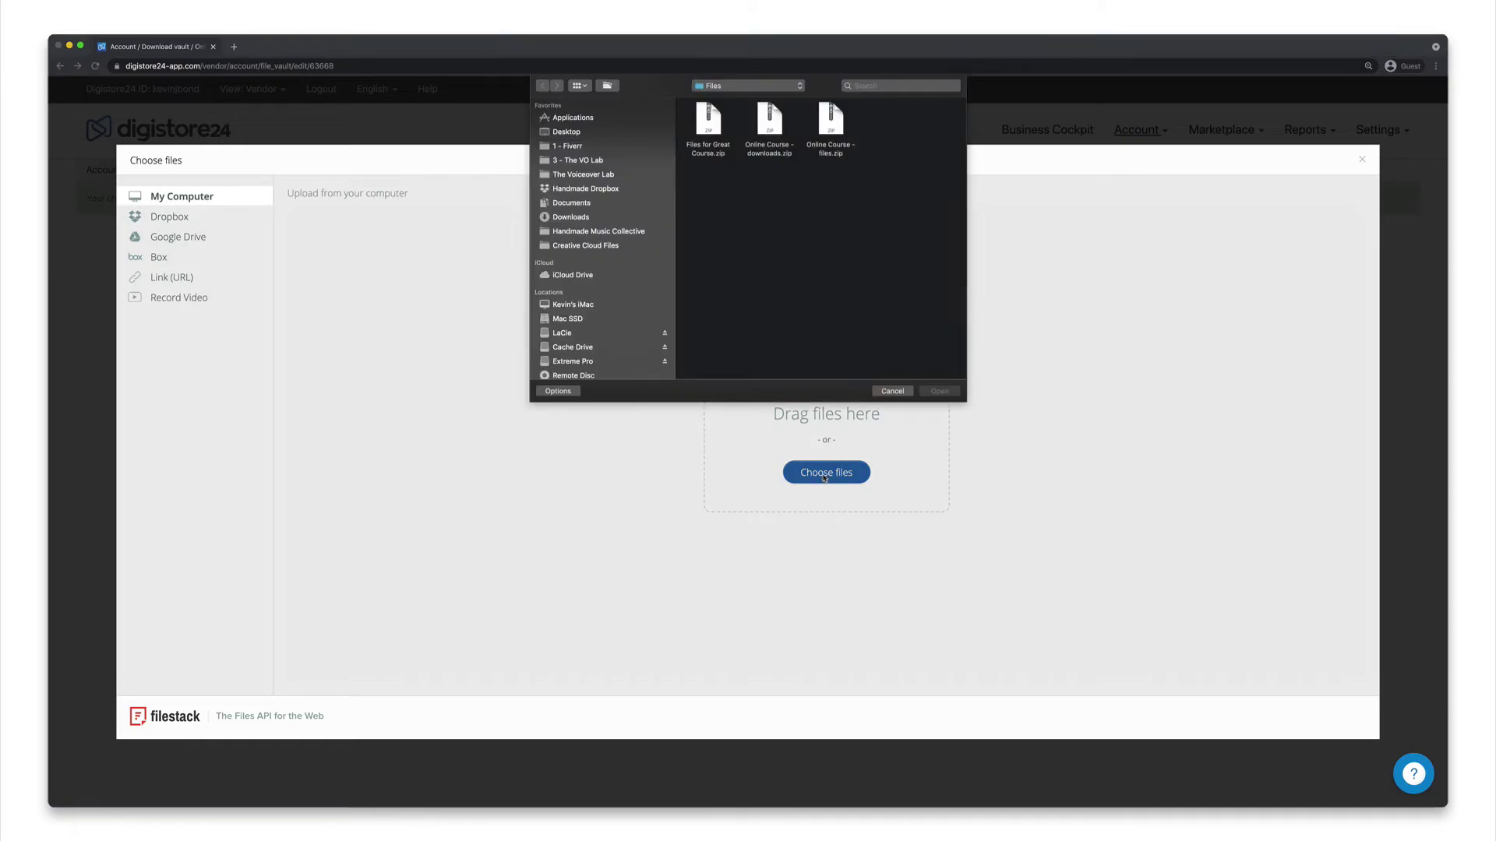
left_click(771, 155)
left_click(939, 390)
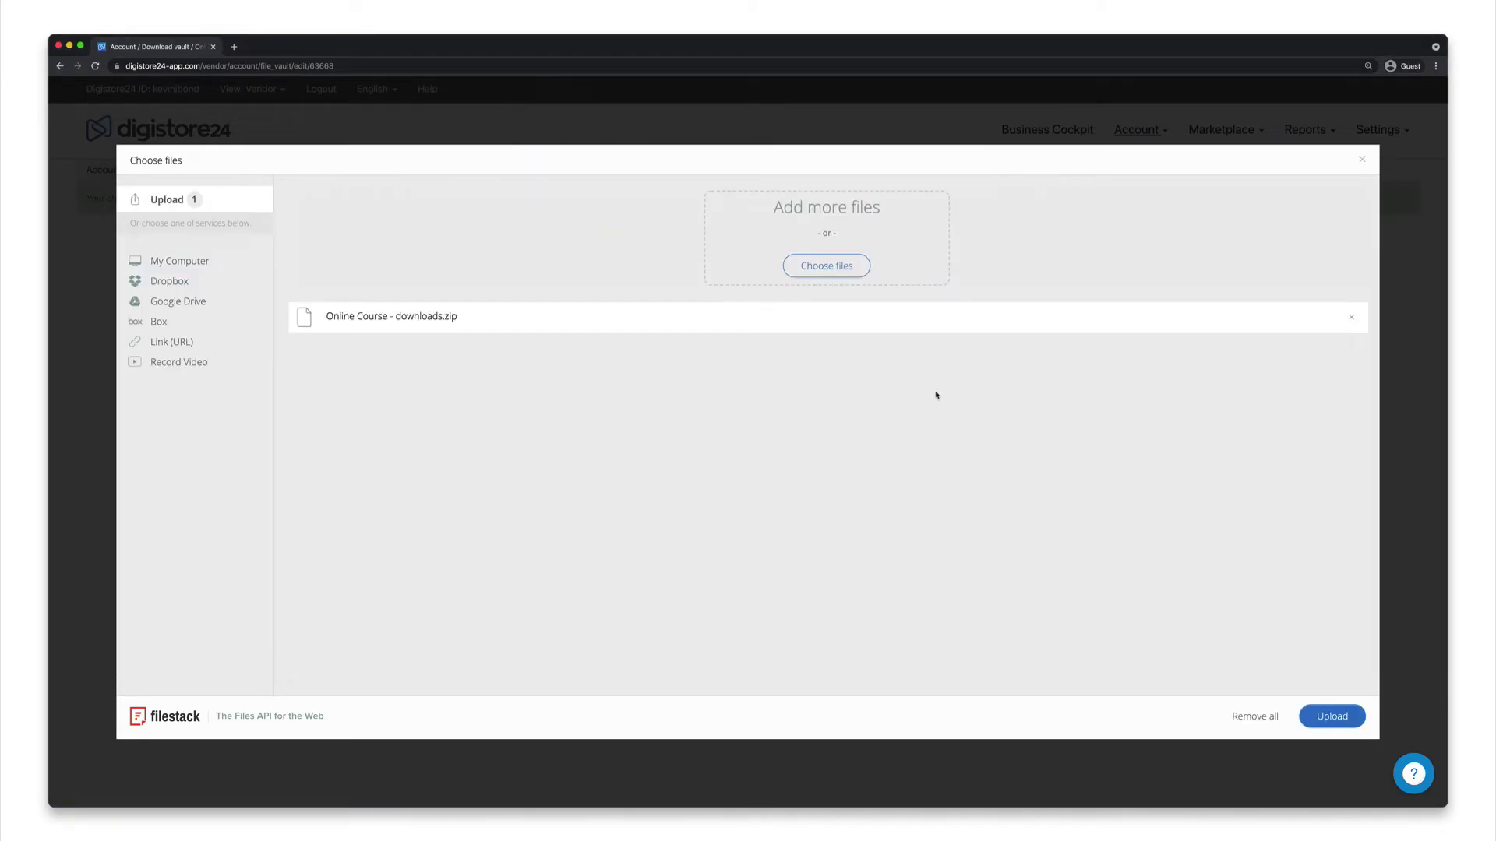
left_click(1333, 718)
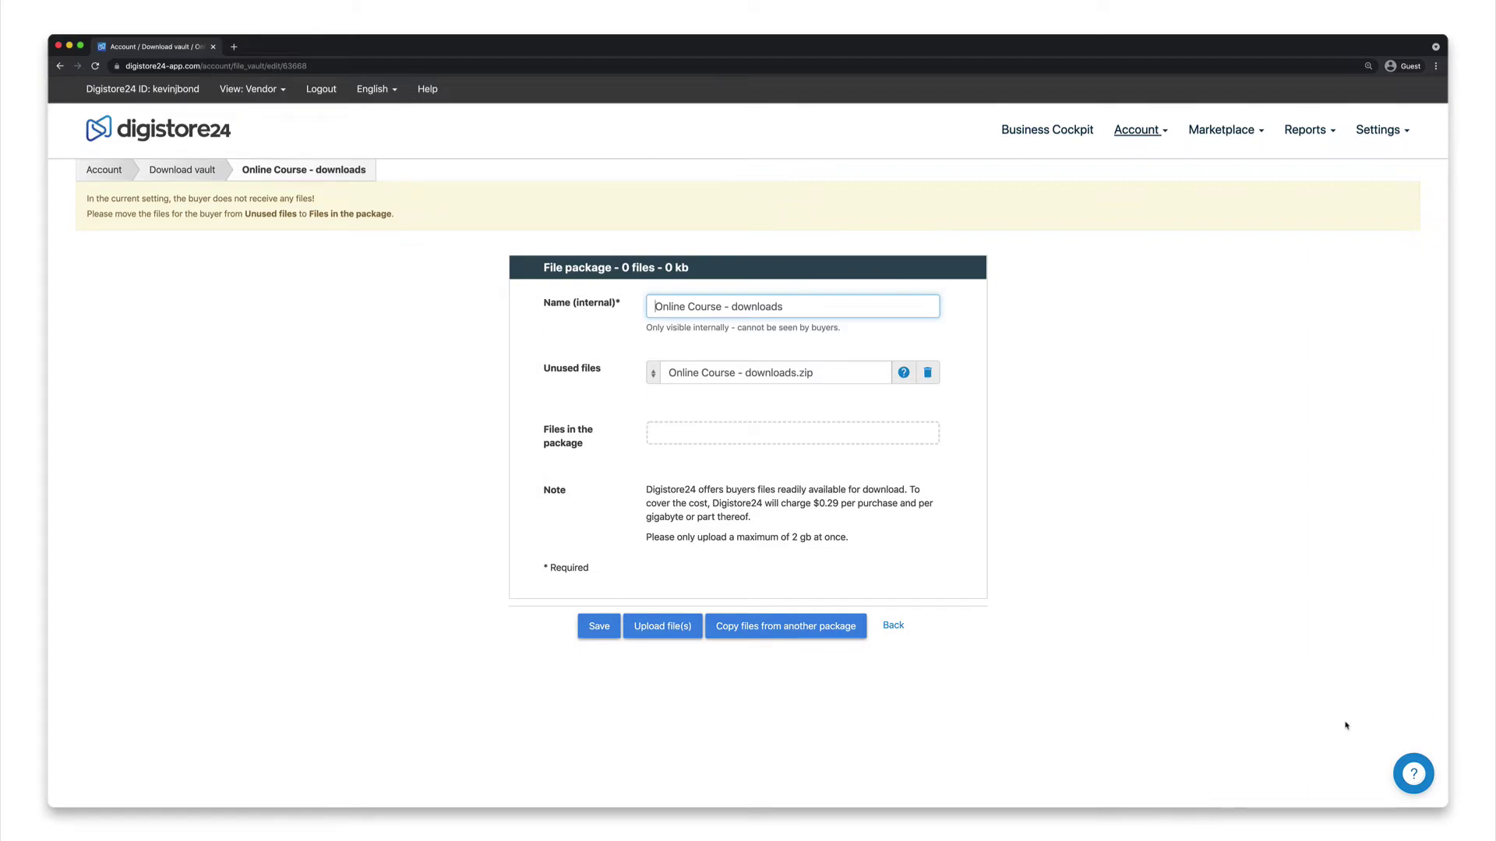
Step: Add the zip to the package files with headline 'Headline for Product' and description 'Description for Product', then save
left_click_drag(654, 386, 659, 433)
left_click(715, 441)
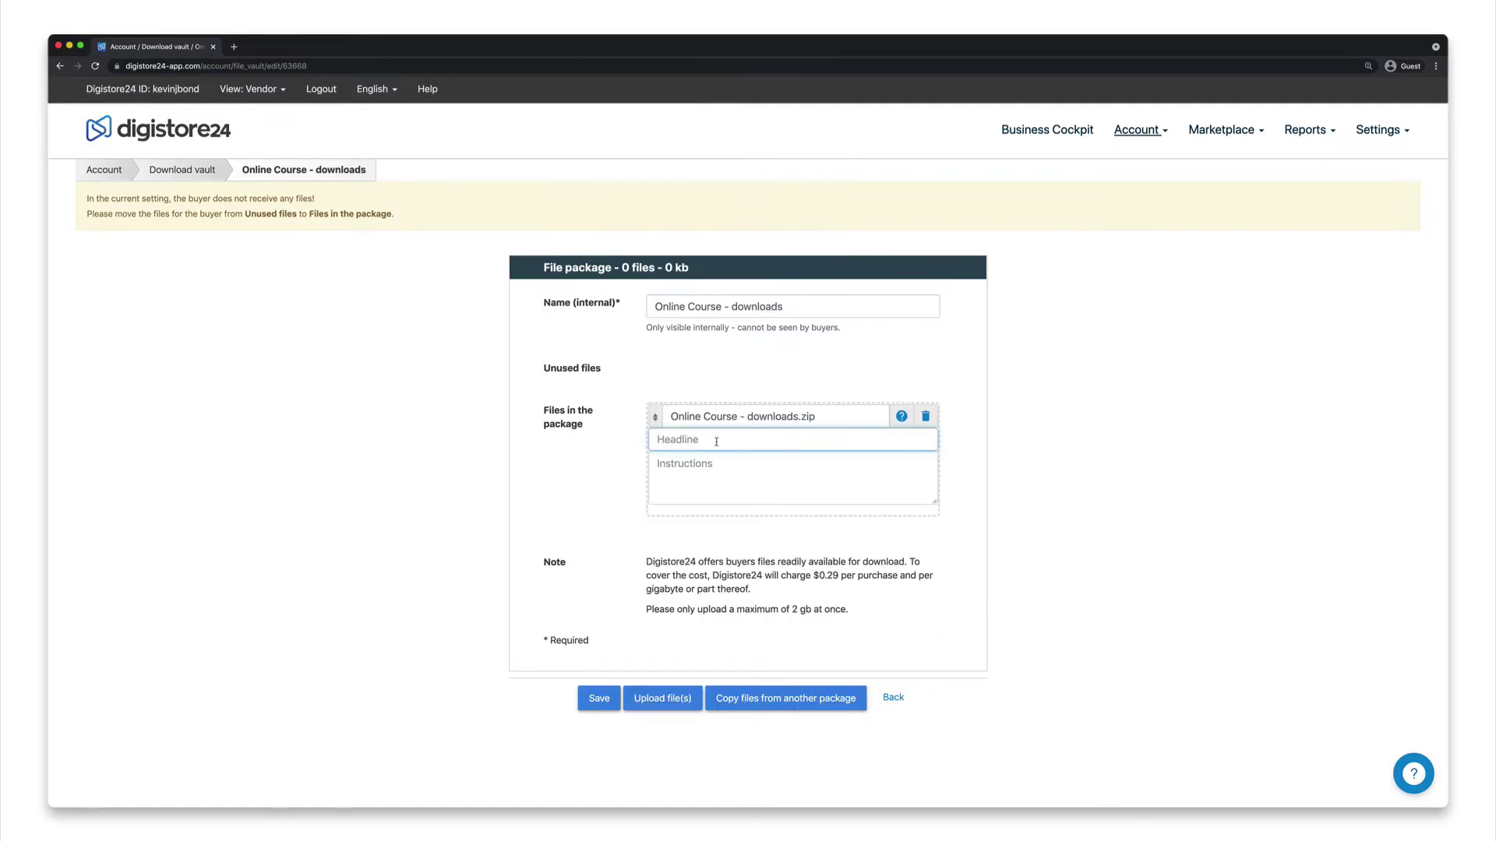
type("Headline for Product")
left_click(709, 471)
type("Description for Product")
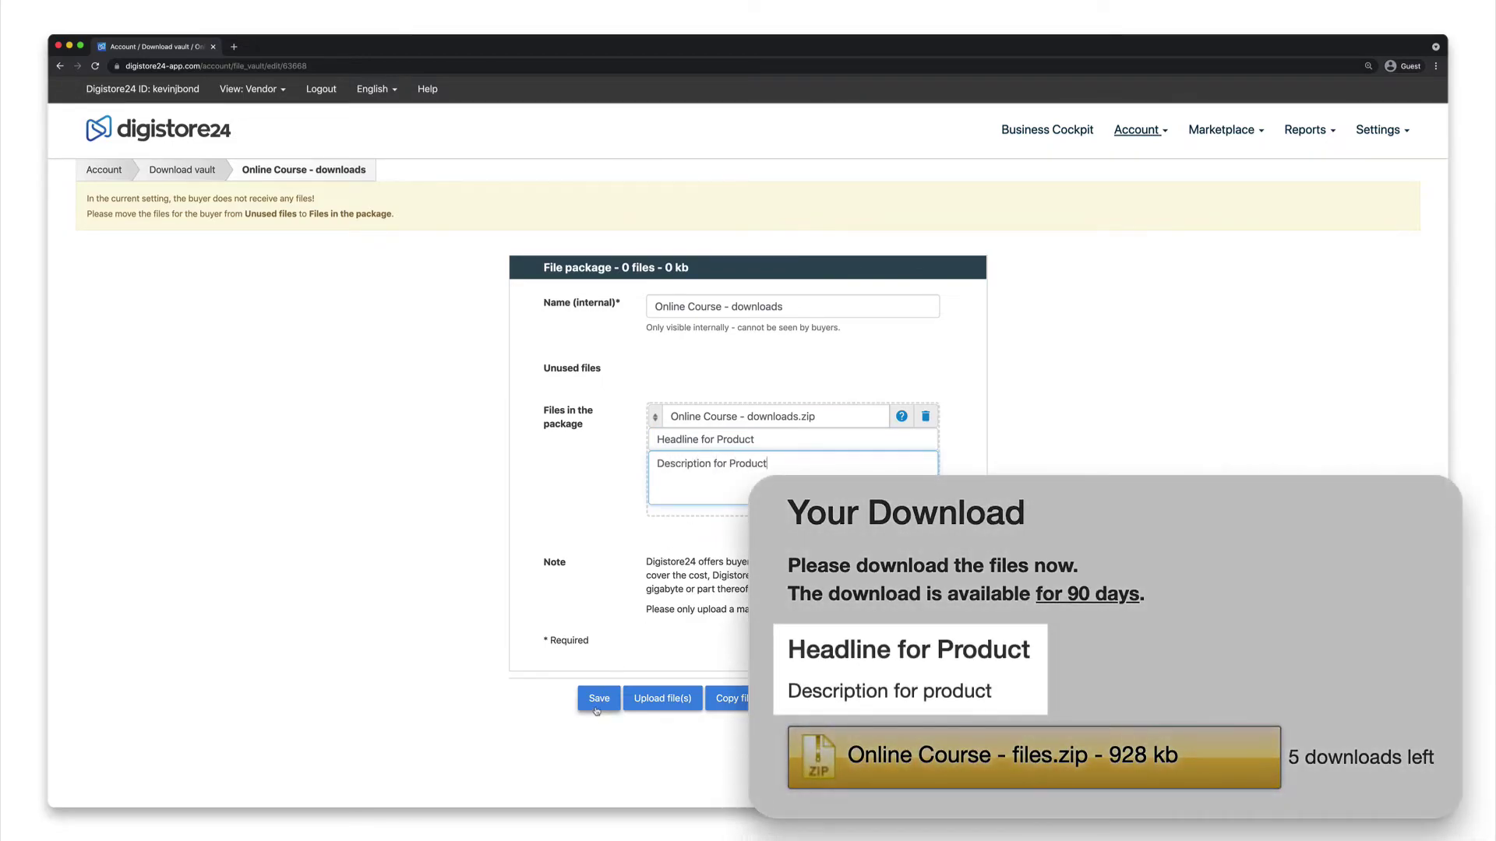
left_click(599, 699)
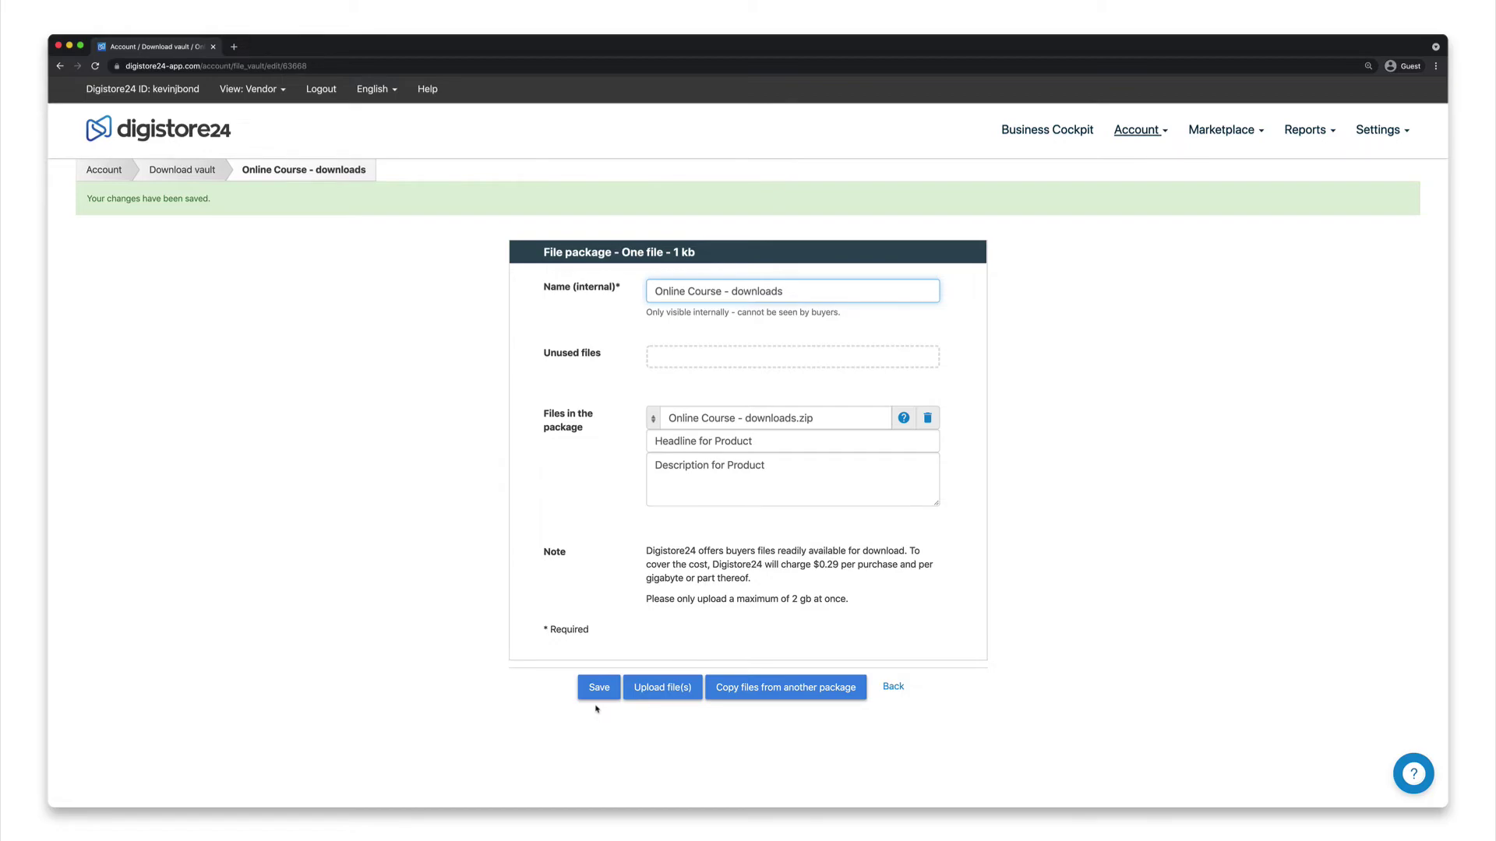
Step: Open the Online Course product's delivery settings from the products list
left_click(1135, 147)
left_click(1107, 228)
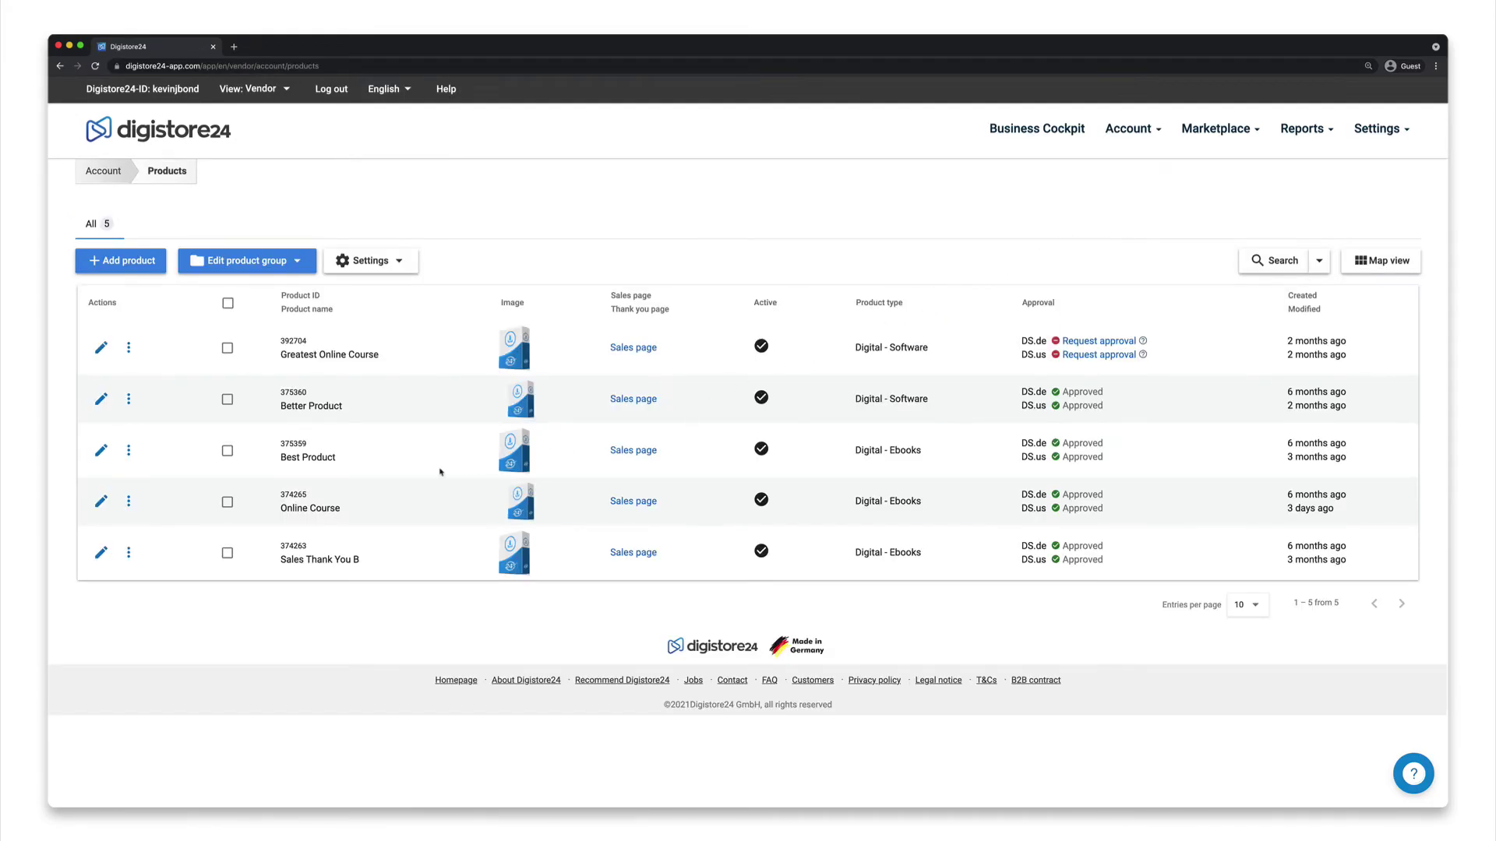
left_click(100, 501)
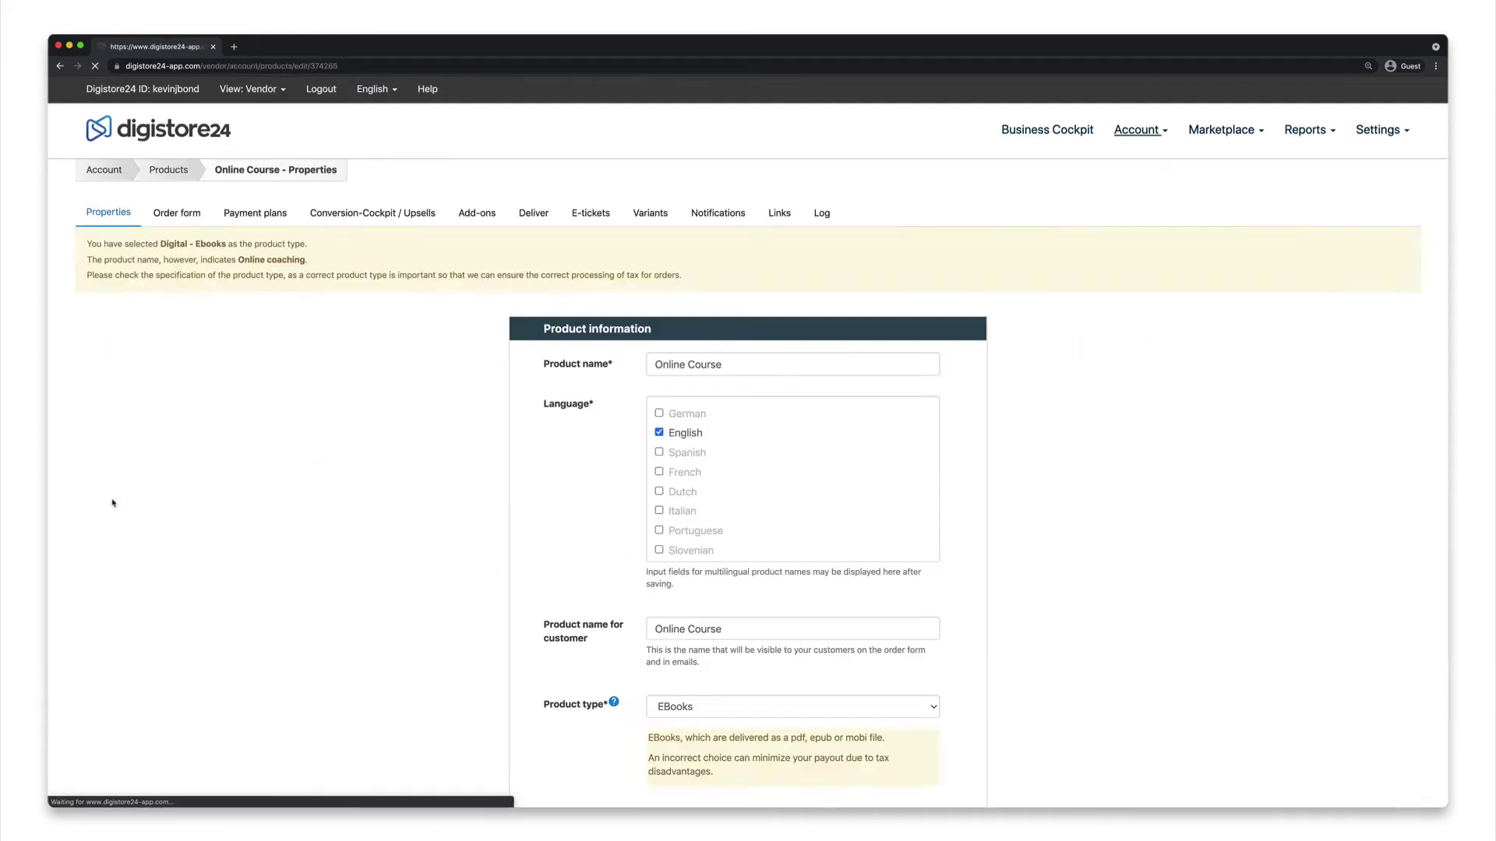
left_click(529, 221)
Step: Deliver package 63668 'Online Course - downloads' for 30 days with unlimited downloads, and save
left_click(693, 298)
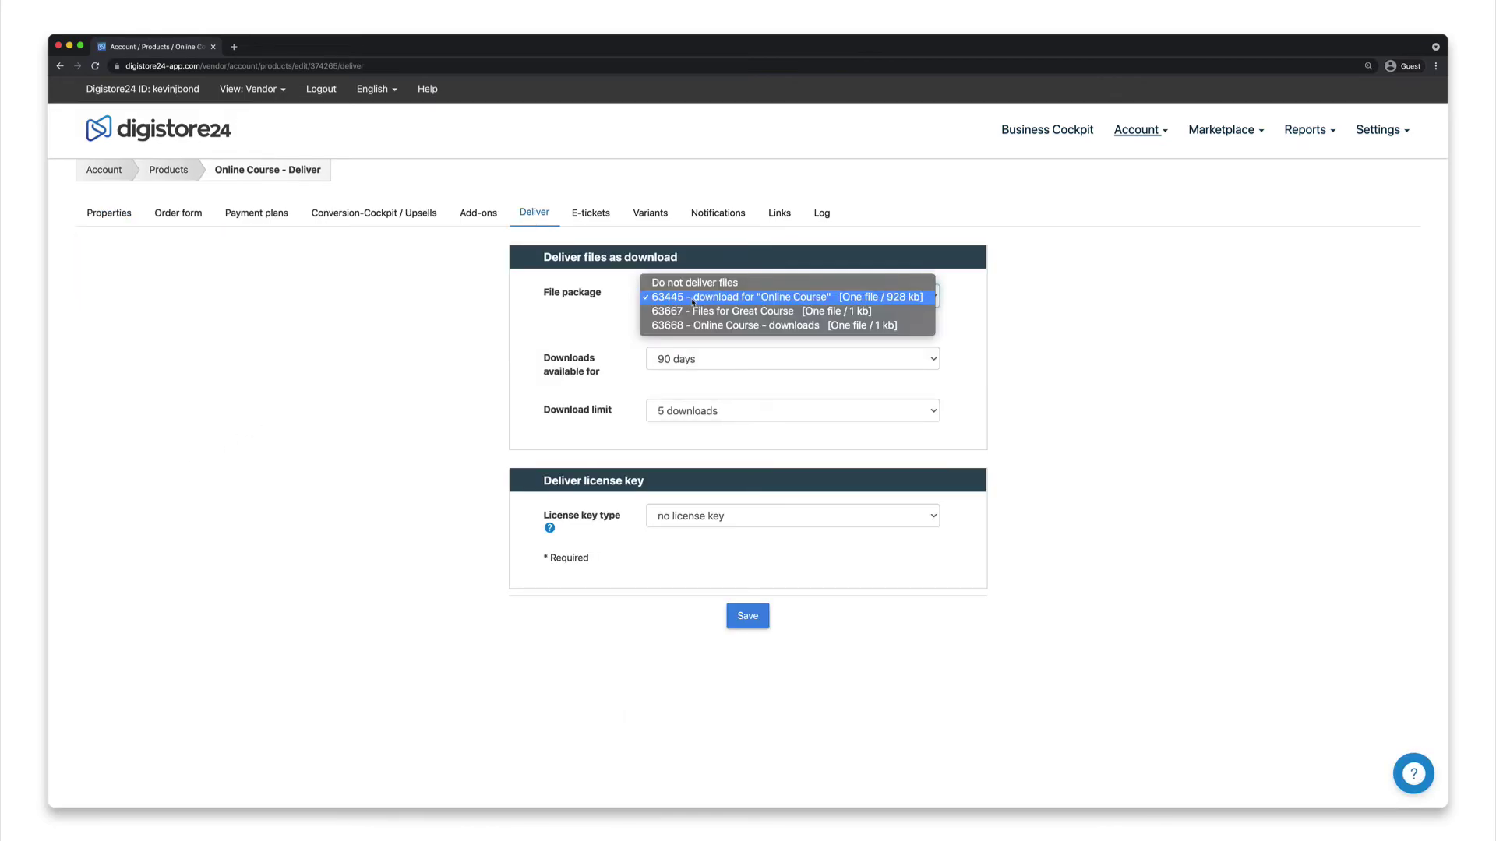
left_click(699, 325)
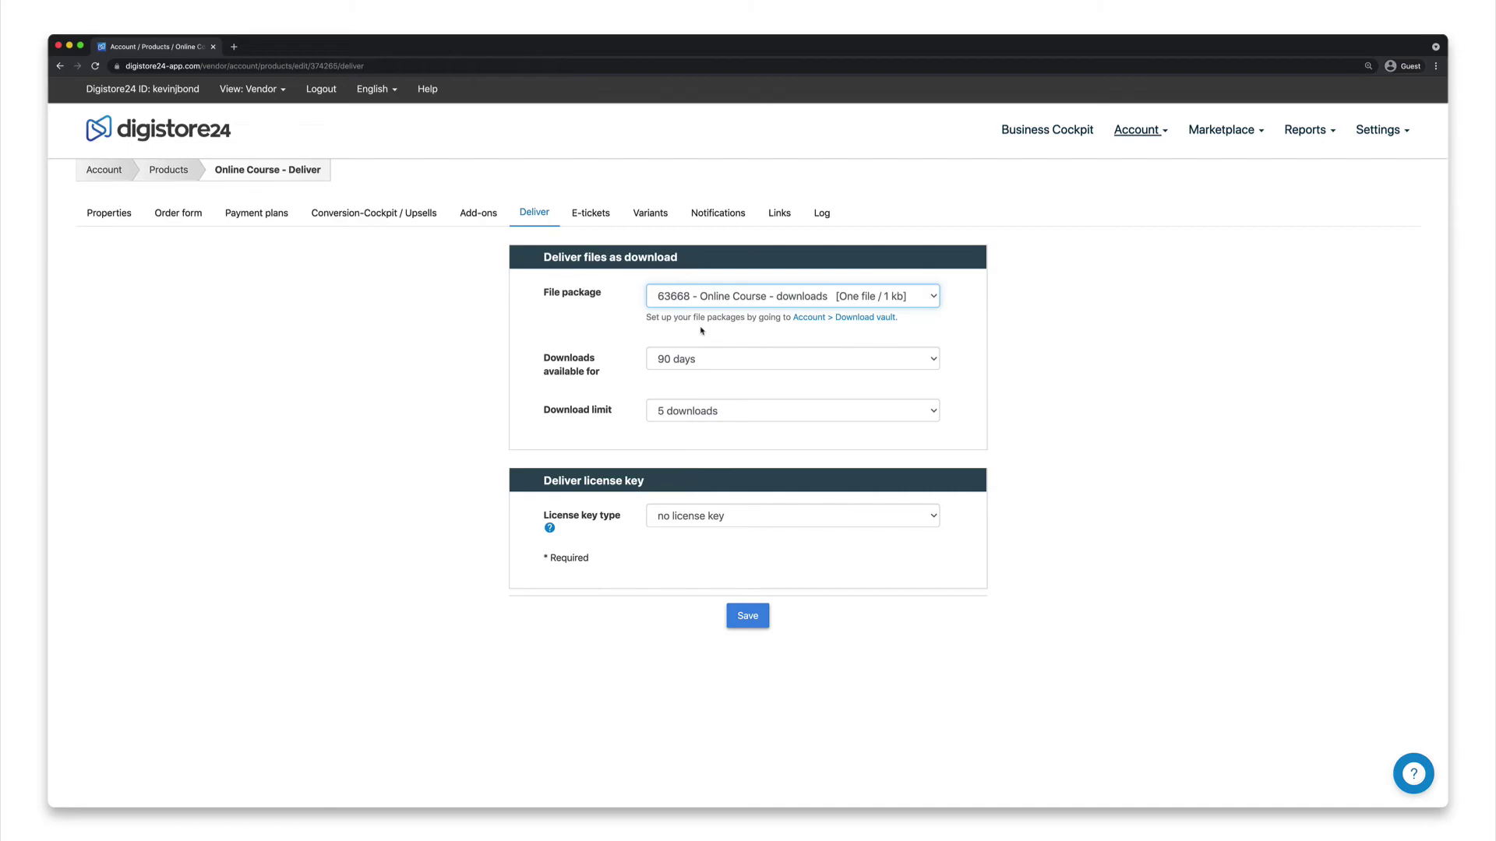
left_click(701, 358)
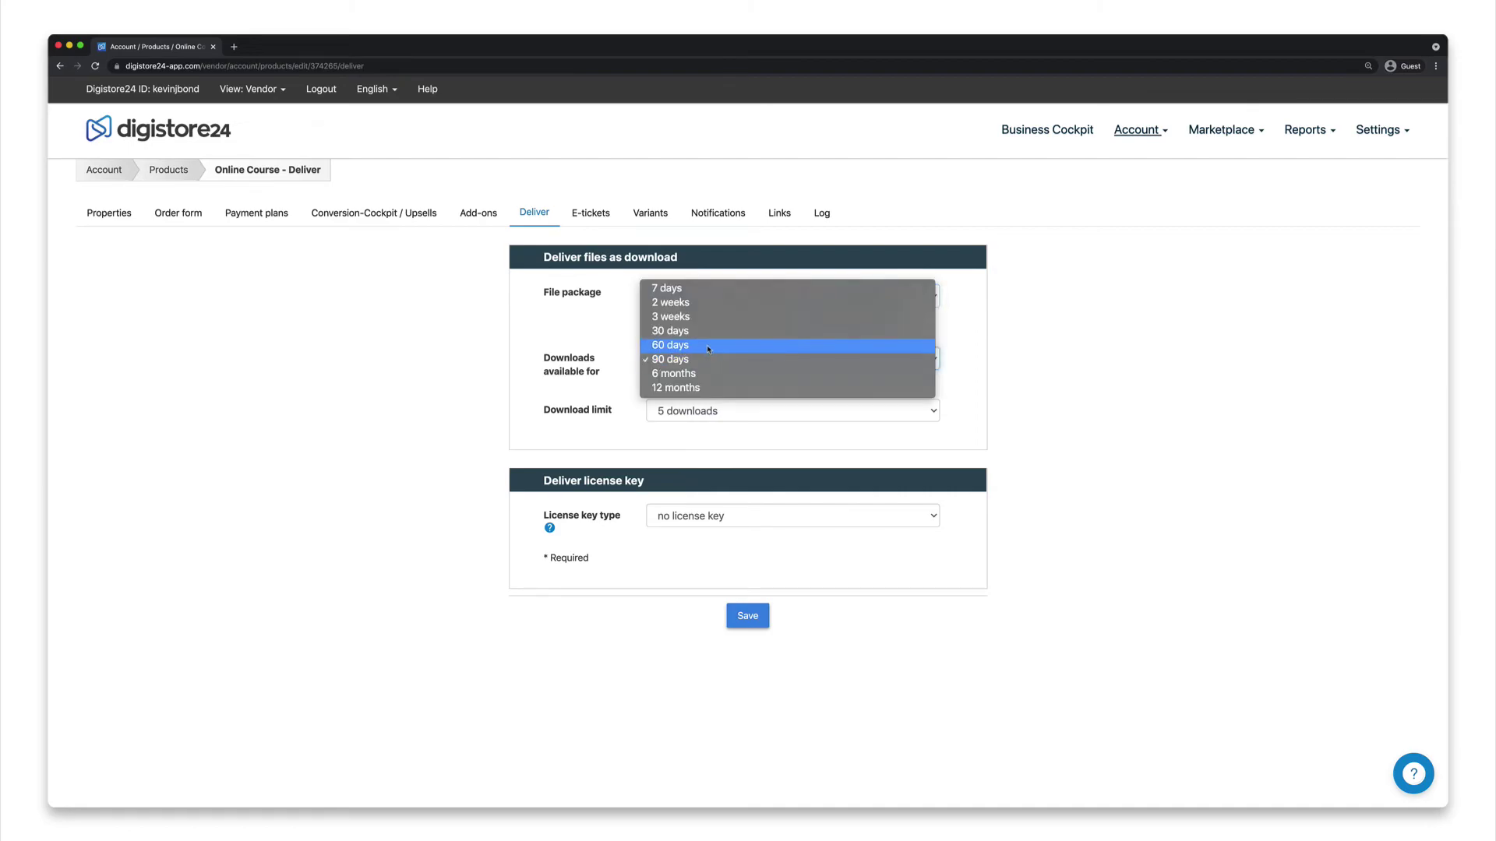
left_click(703, 335)
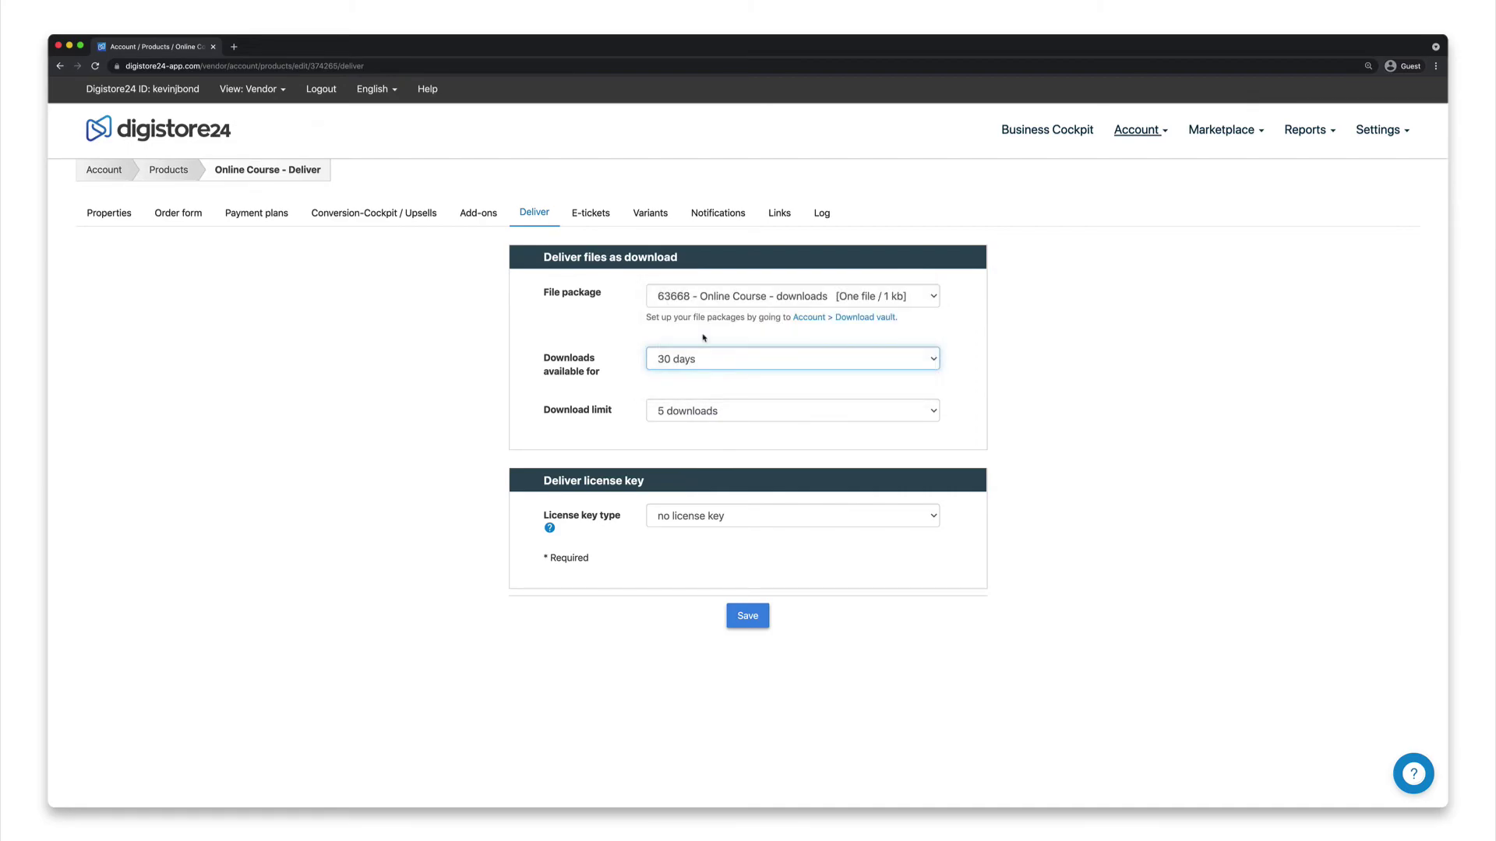
left_click(731, 412)
left_click(733, 441)
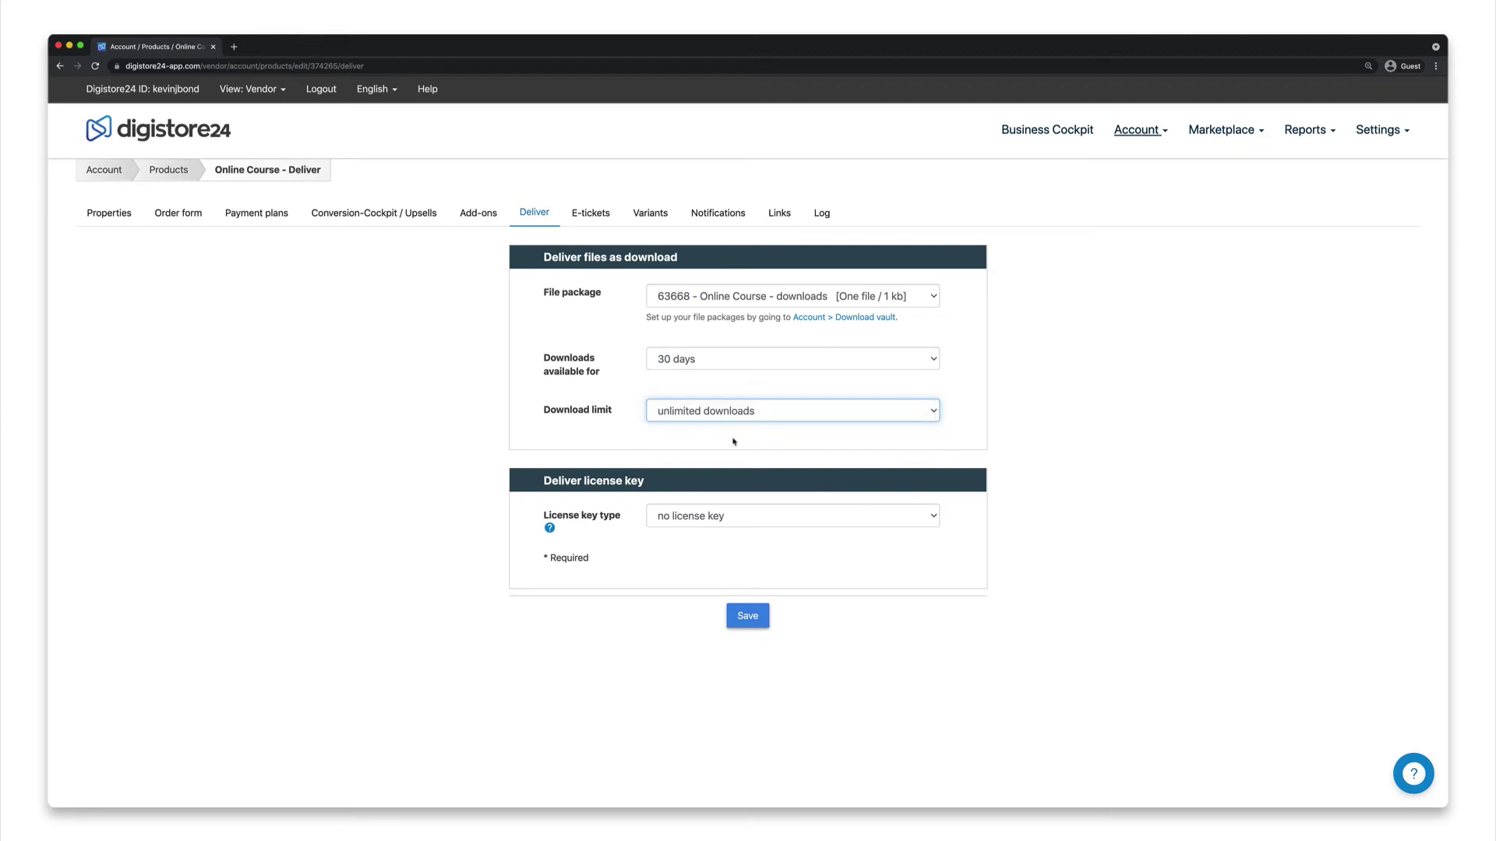
left_click(748, 617)
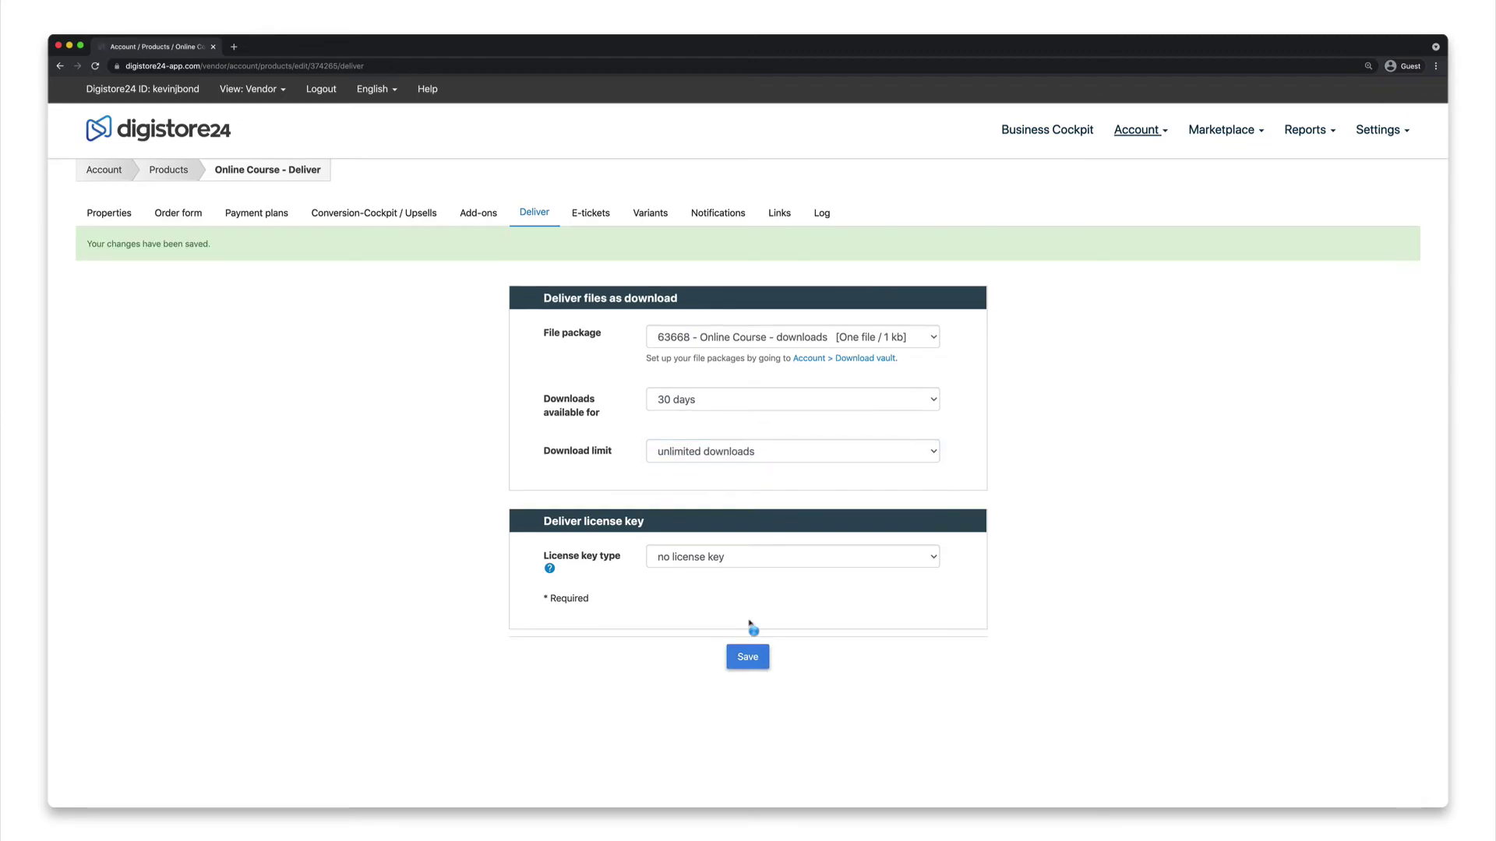